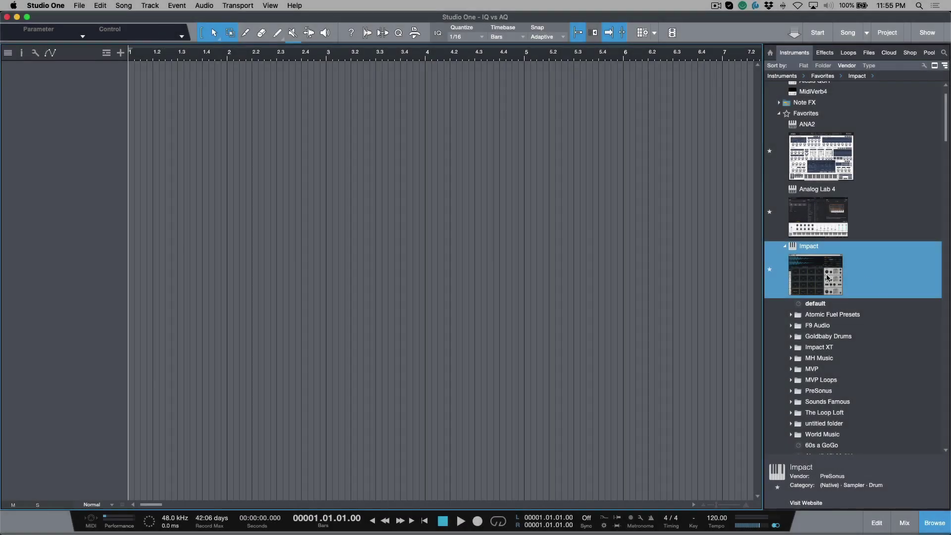
Add an Impact instrument track loaded with the MH Music 808 Kit, then close its window.
drag(525, 266, 525, 266)
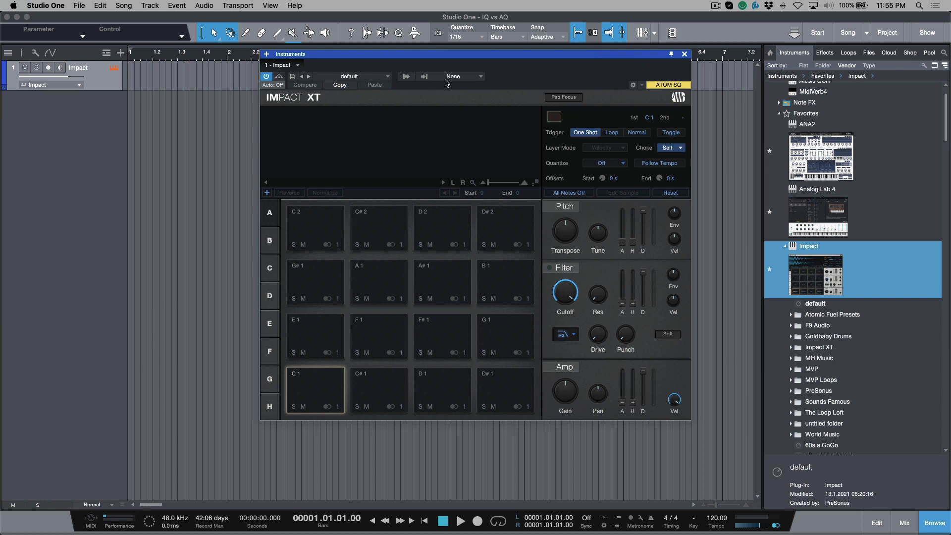
click(375, 78)
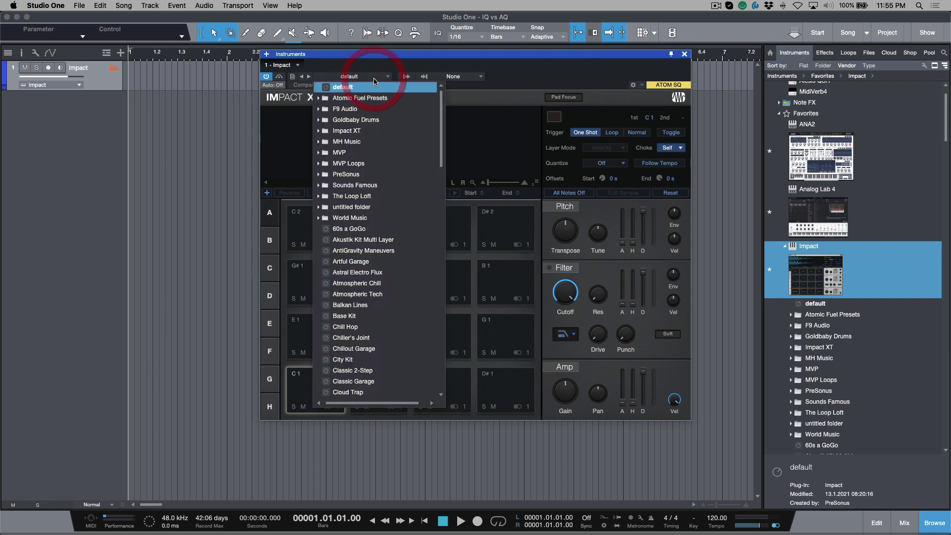
click(358, 142)
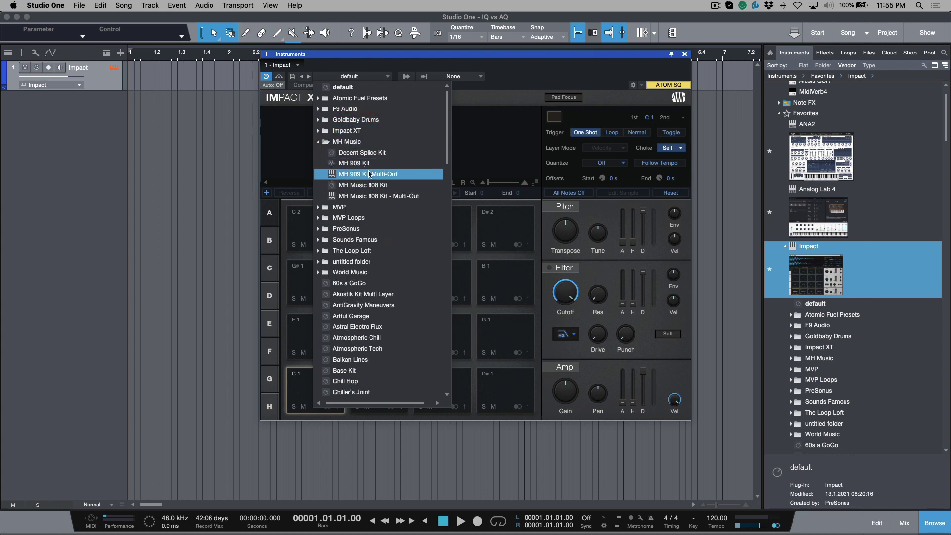
click(363, 185)
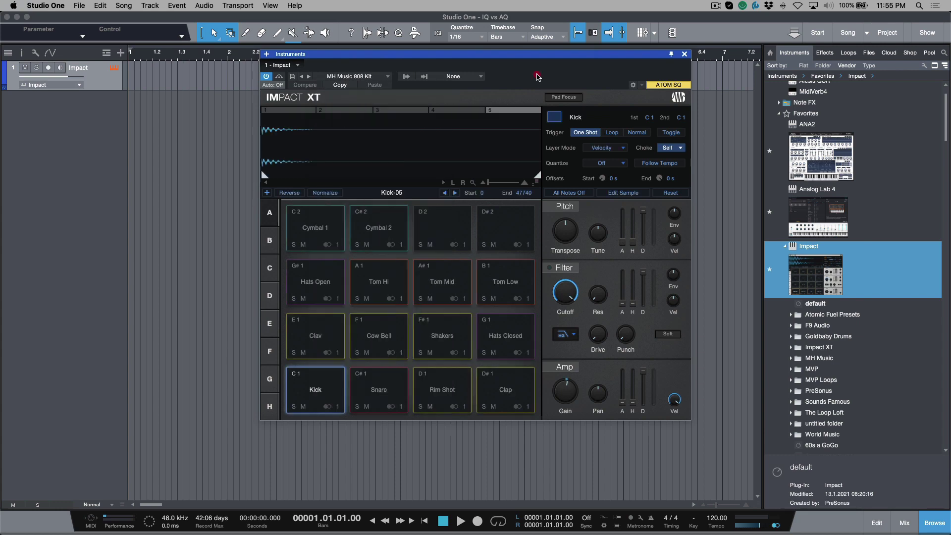
click(684, 55)
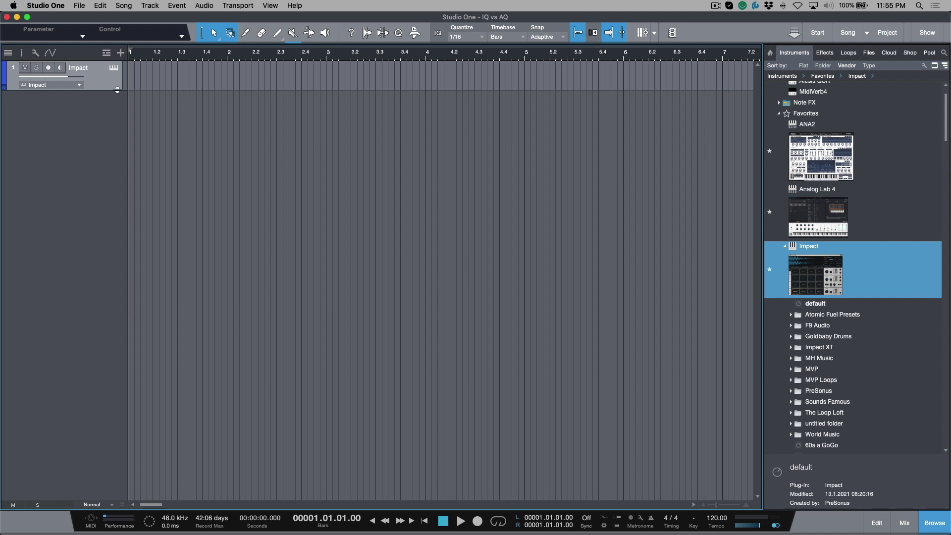
Enlarge the Impact track header to reveal routing, enable input quantize, and hide the browser.
drag(118, 93, 128, 169)
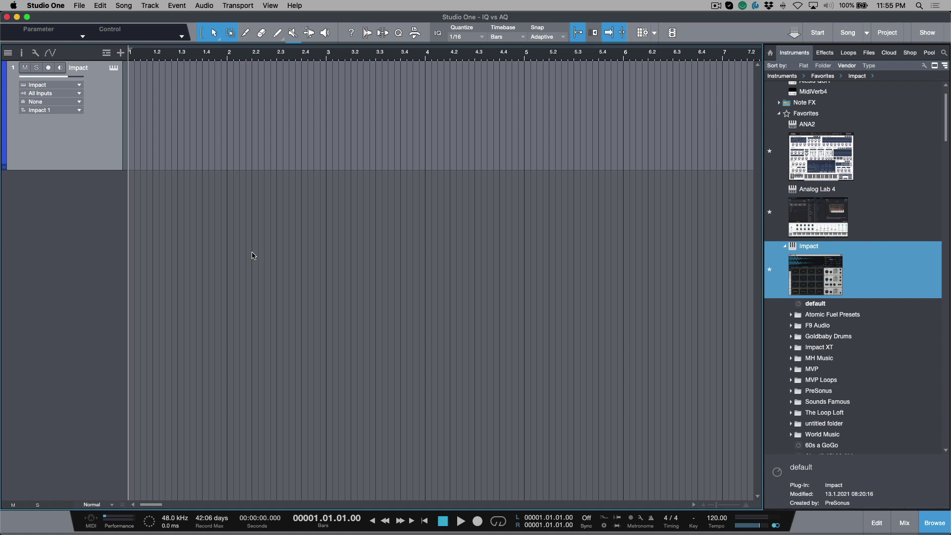
click(396, 19)
click(427, 12)
Turn on input quantize, hide the browser, reopen the Impact window and show the mixer console.
click(438, 34)
key(F5)
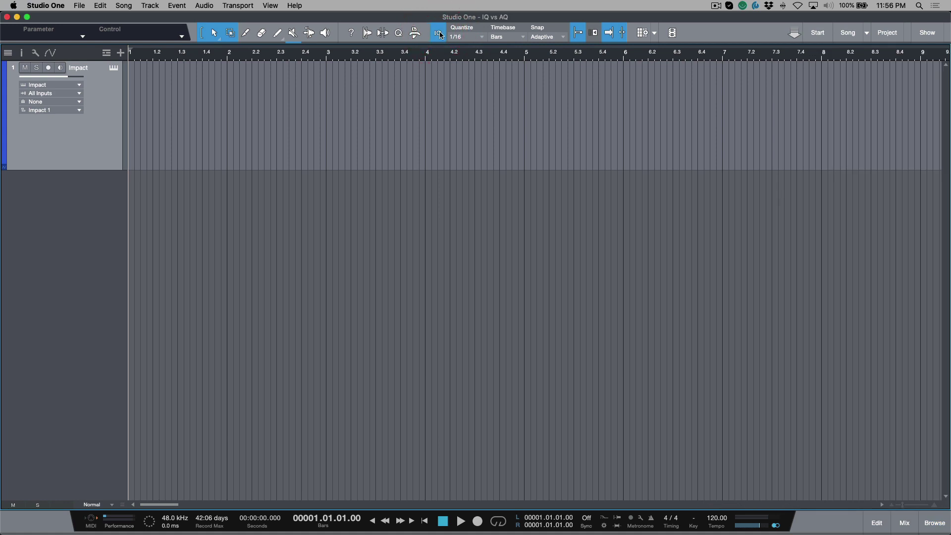
click(116, 69)
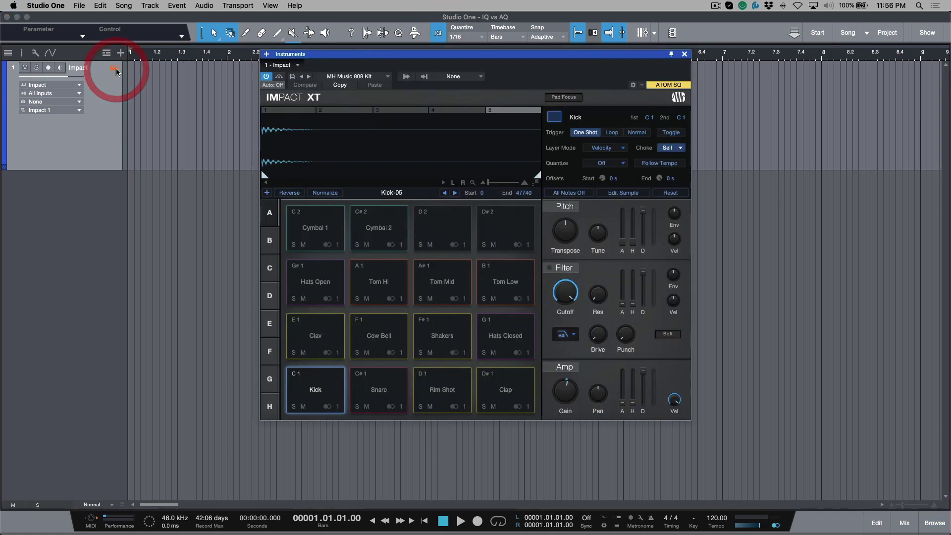
key(F3)
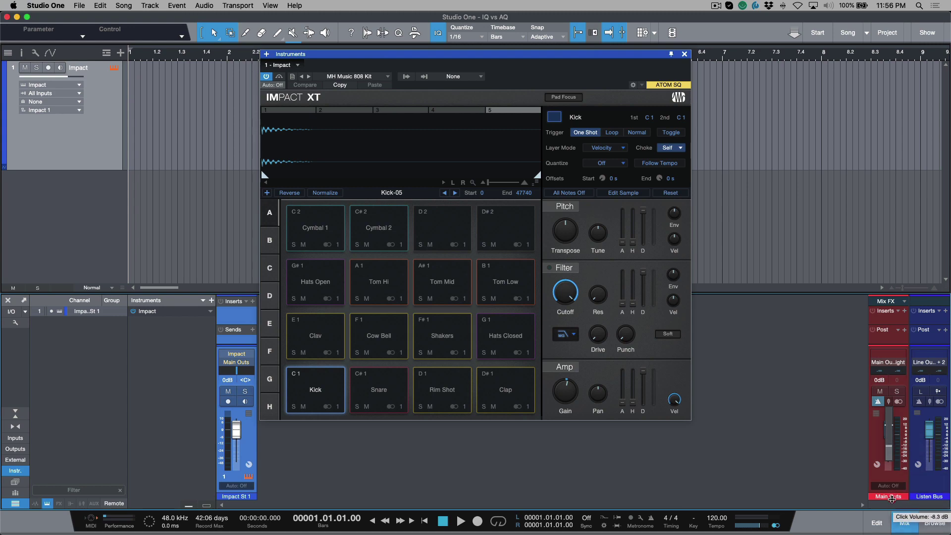
Record-arm the Impact track and start playback.
click(890, 504)
click(818, 419)
click(48, 68)
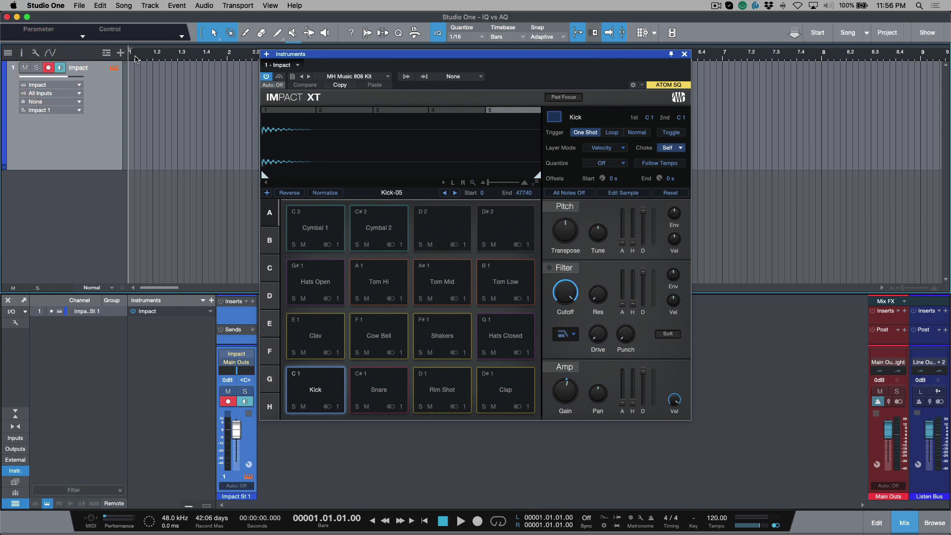
key(space)
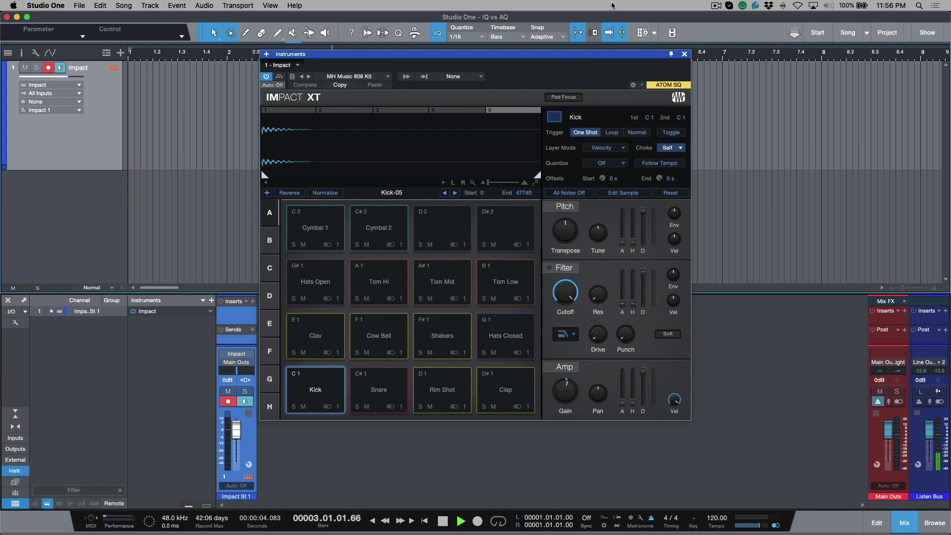
Stop playback, turn input quantize off, and enable a one-bar metronome precount.
key(space)
click(694, 106)
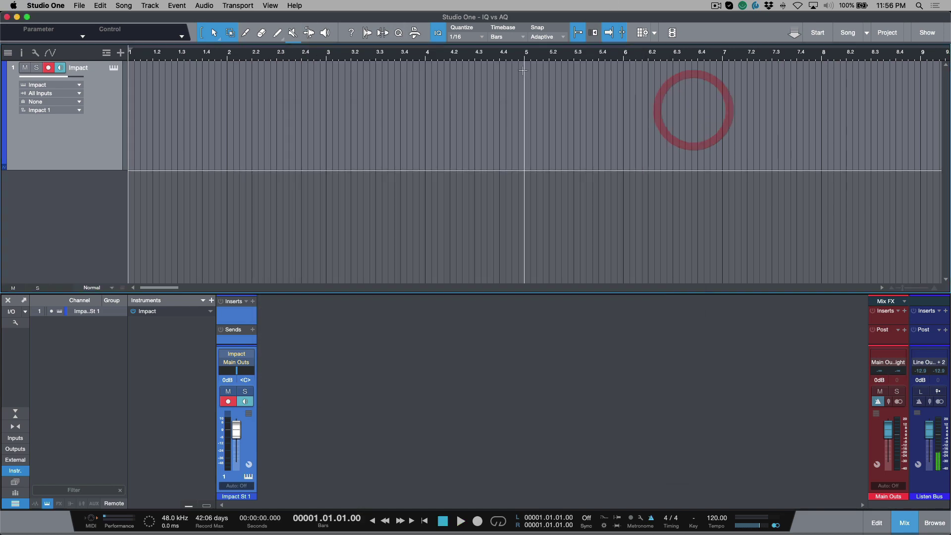
click(439, 39)
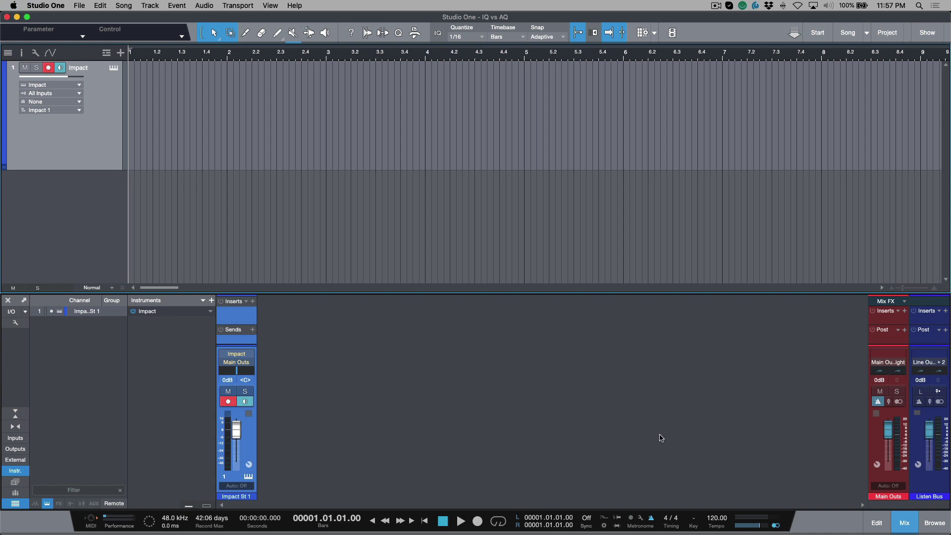
click(630, 518)
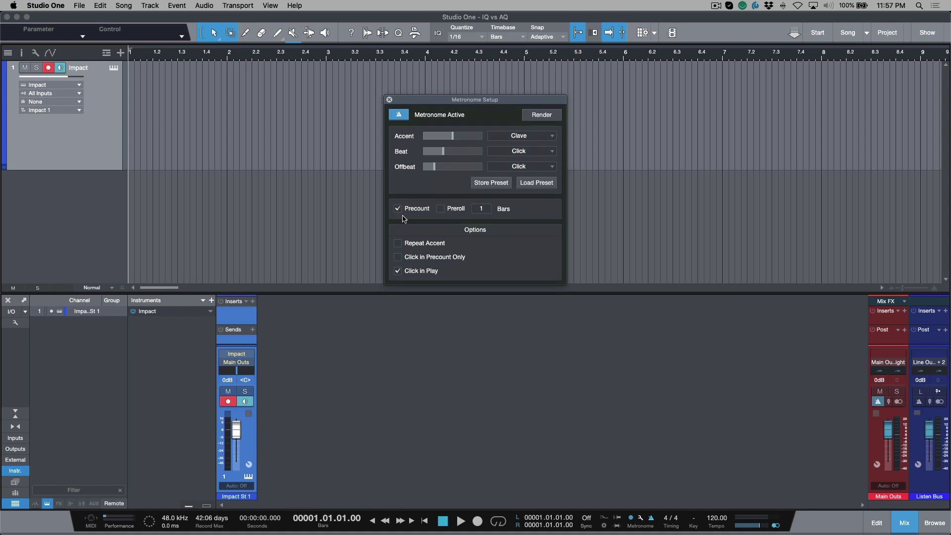
click(389, 99)
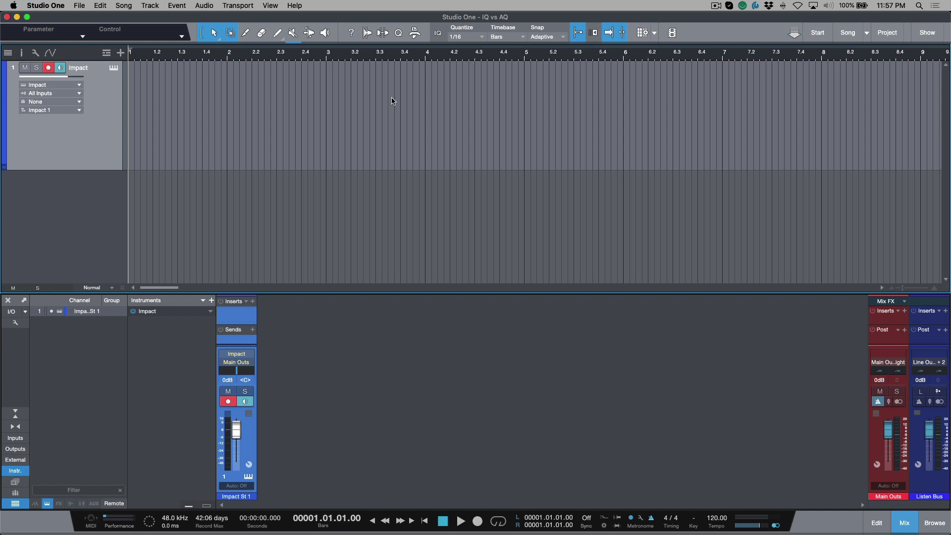
Record closed hi-hats with precount from bar 1 to just past bar 5.
key(KP_Multiply)
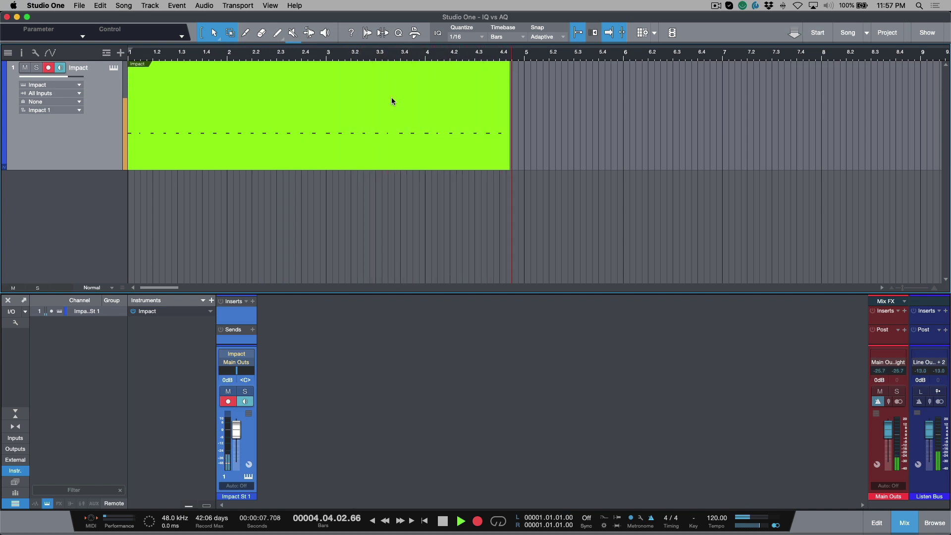
key(space)
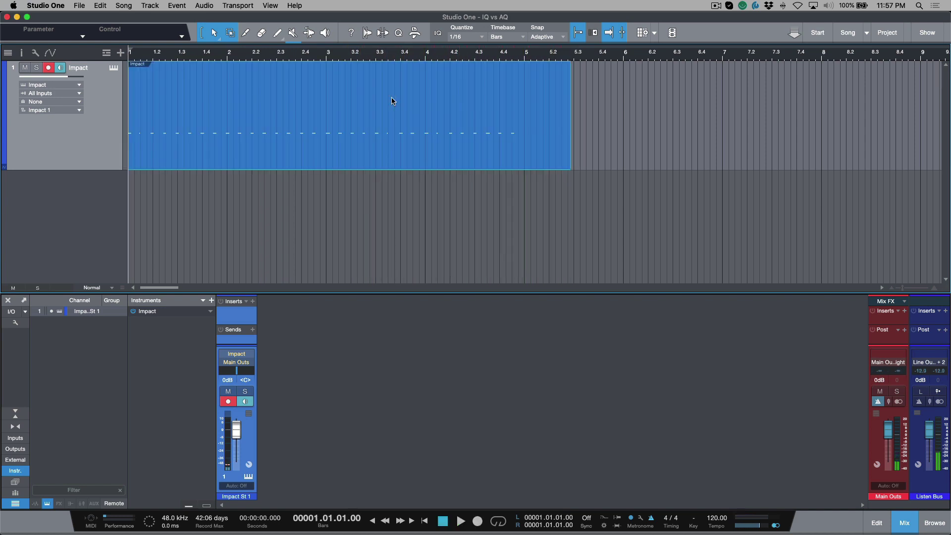
Open the hi-hat part in the note editor and inspect a late hit around bar 2.
double_click(383, 160)
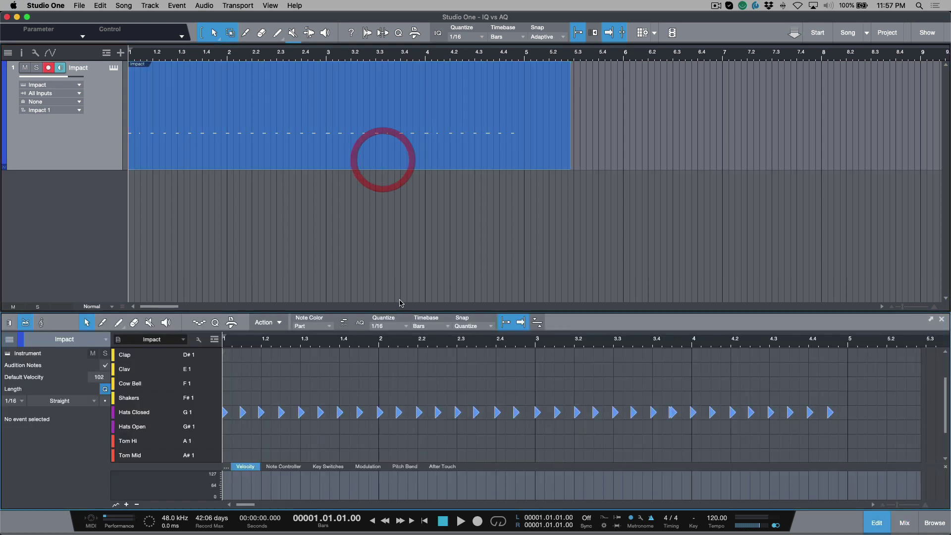
mouse_move(380, 339)
mouse_down()
mouse_move(379, 359)
mouse_move(378, 350)
mouse_up()
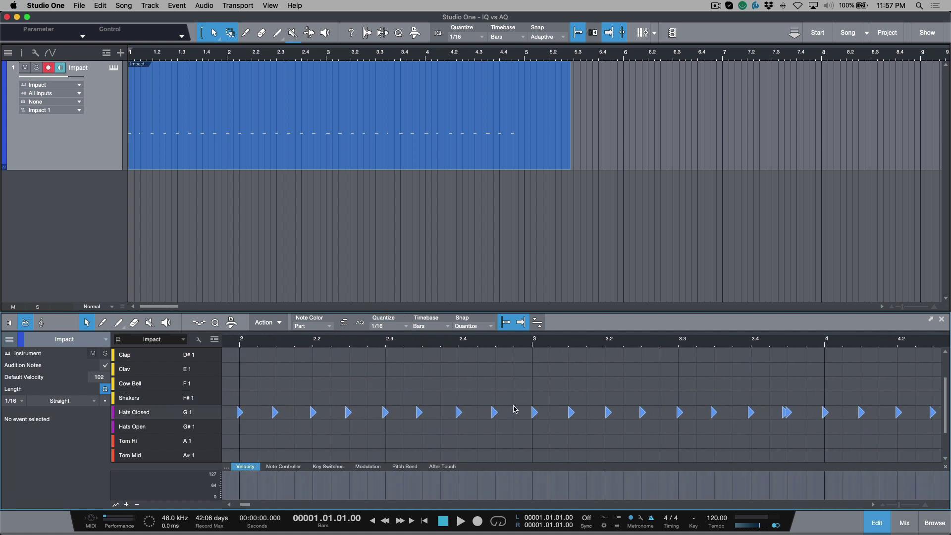
scroll(513, 409, right, 5)
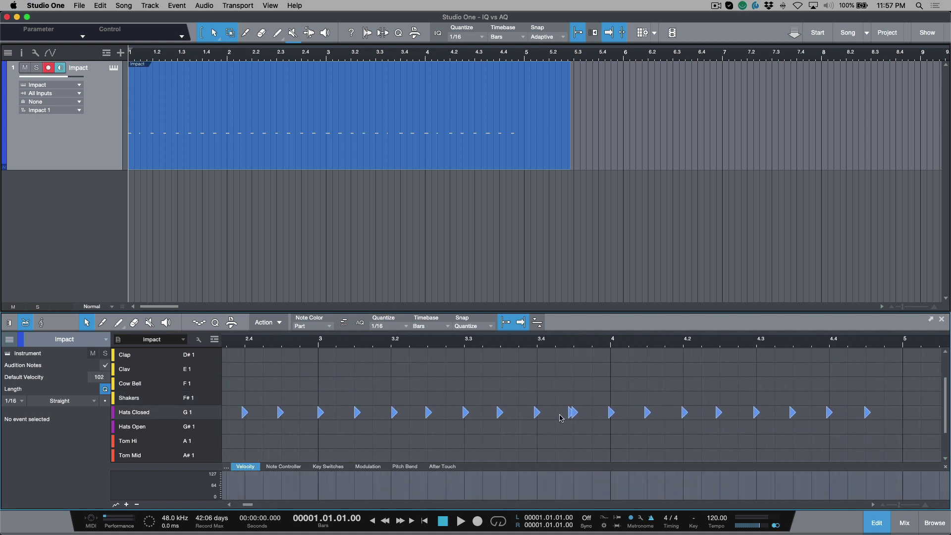
click(570, 413)
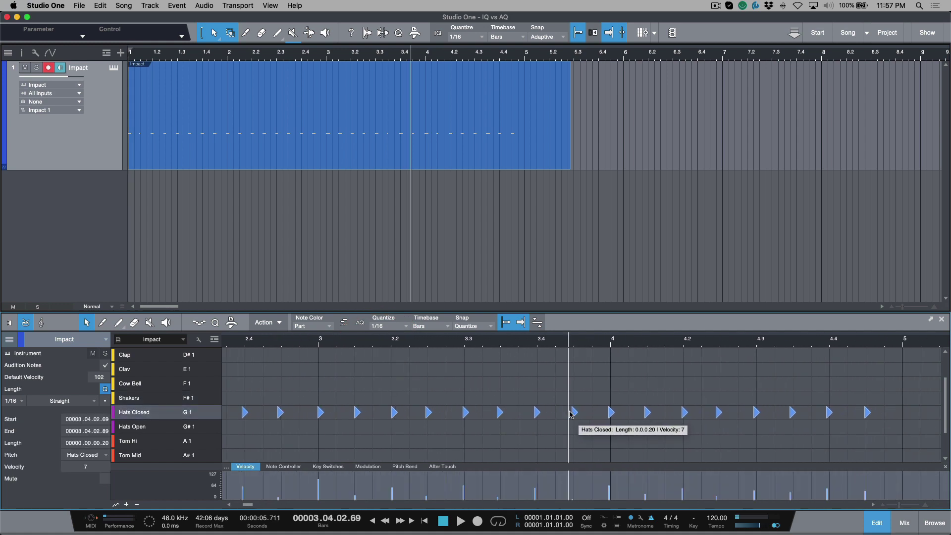
scroll(570, 413, right, 4)
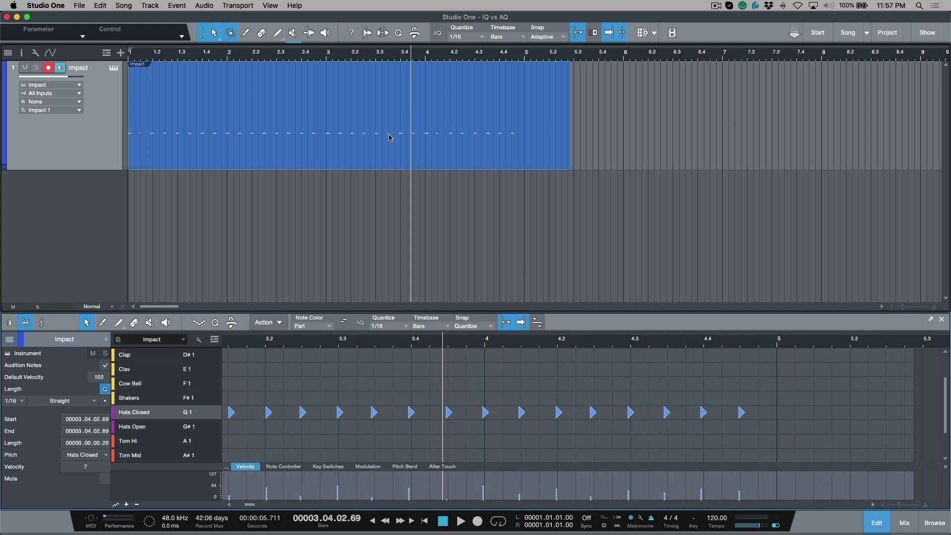
Delete the part's range after bar 5 so it ends exactly at bar 5.
click(403, 135)
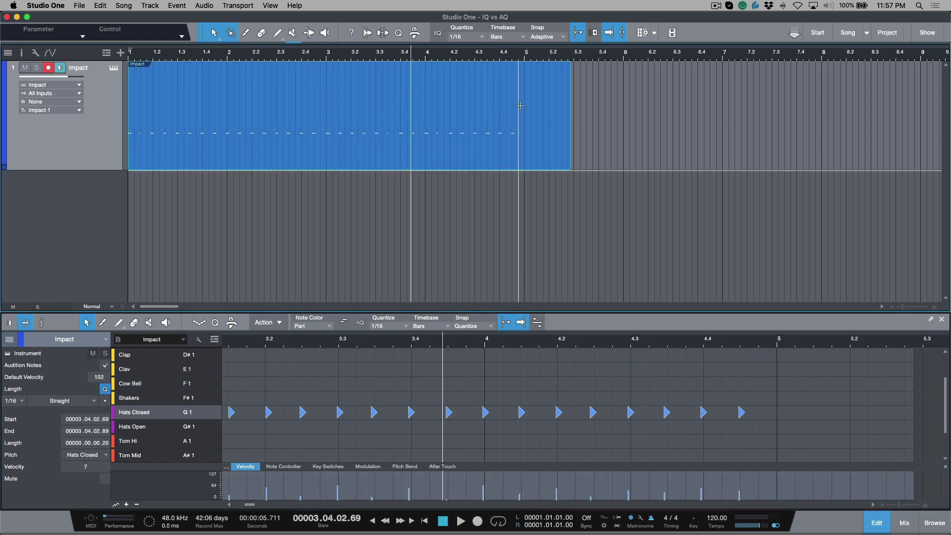
drag(582, 115, 487, 115)
key(Delete)
scroll(603, 81, right, 3)
With input quantize on, record a grid-aligned hi-hat part from bar 6 to past bar 10.
click(442, 53)
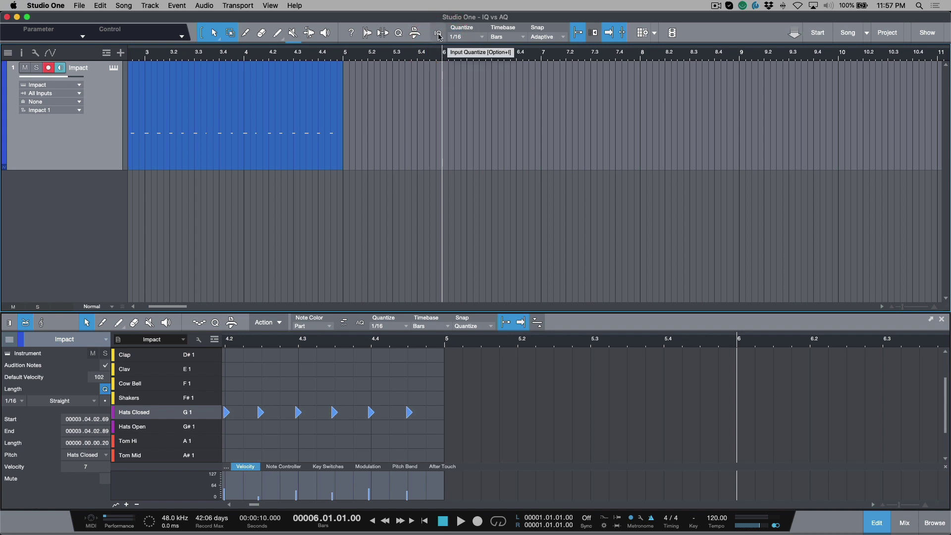
click(438, 34)
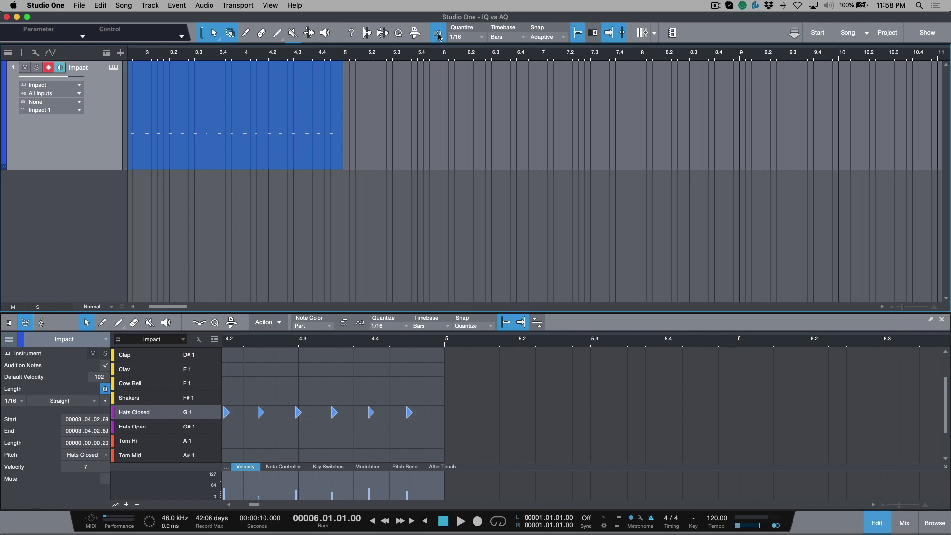
key(KP_Multiply)
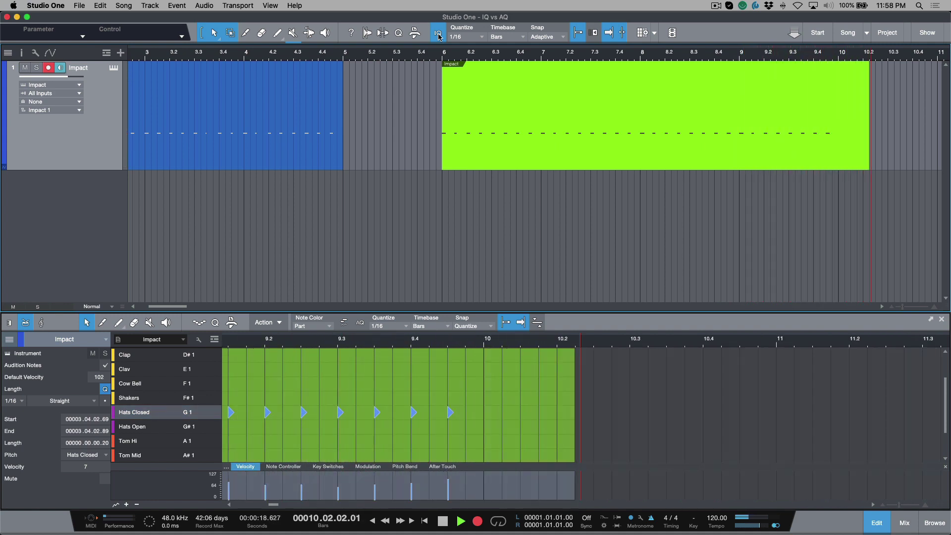
key(space)
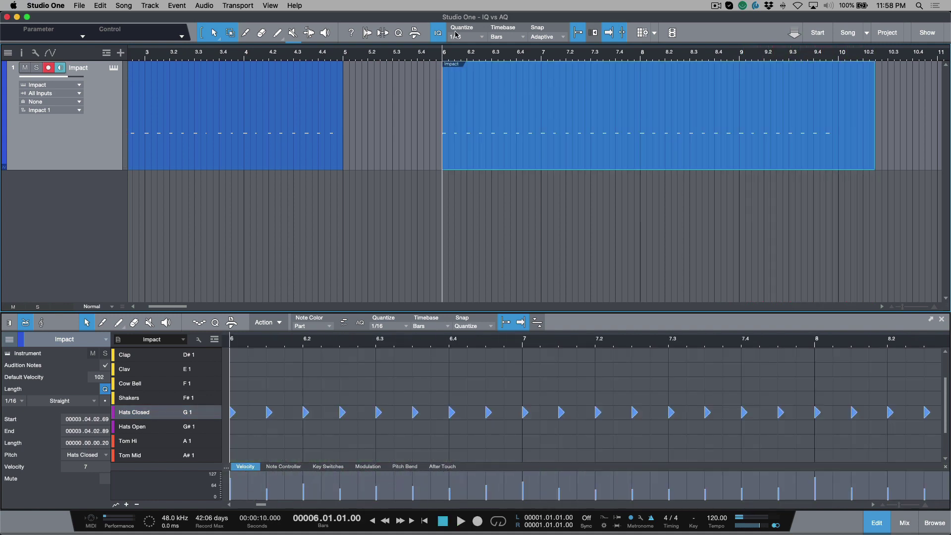
click(585, 154)
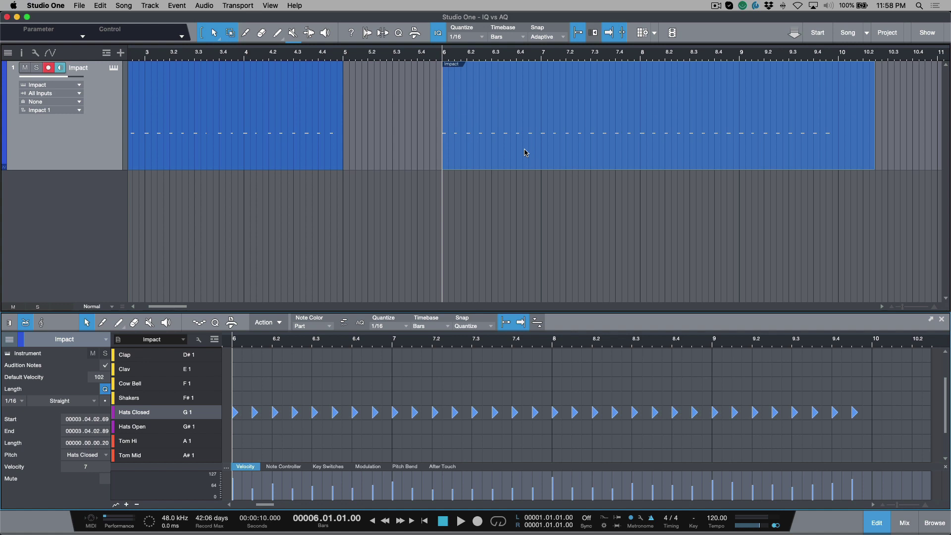
Play back the bar 6 part and then the bar 1 part to compare their timing.
scroll(528, 148, right, 5)
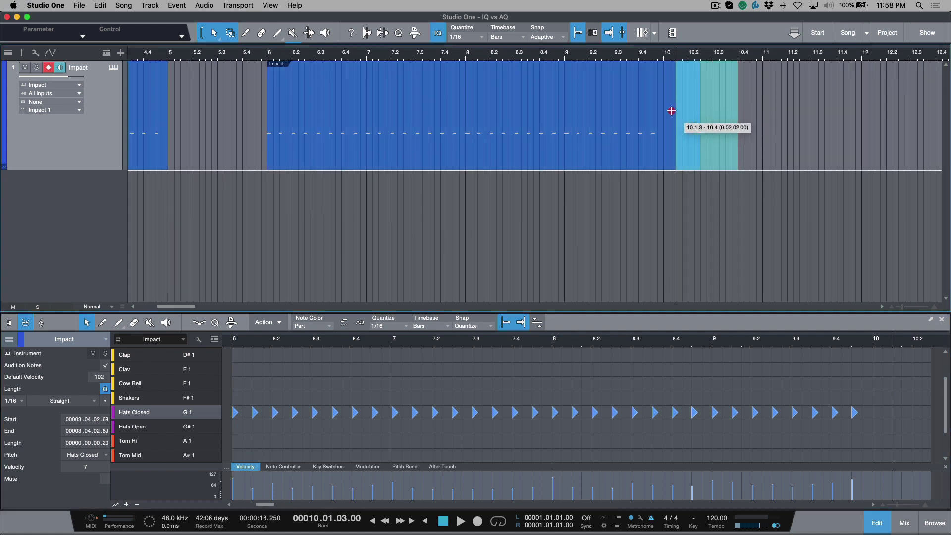
click(664, 113)
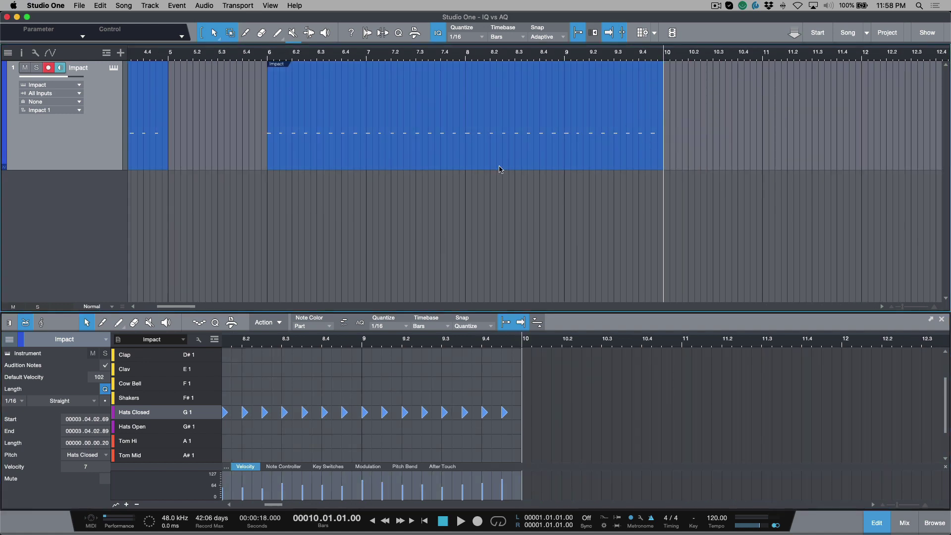
click(493, 153)
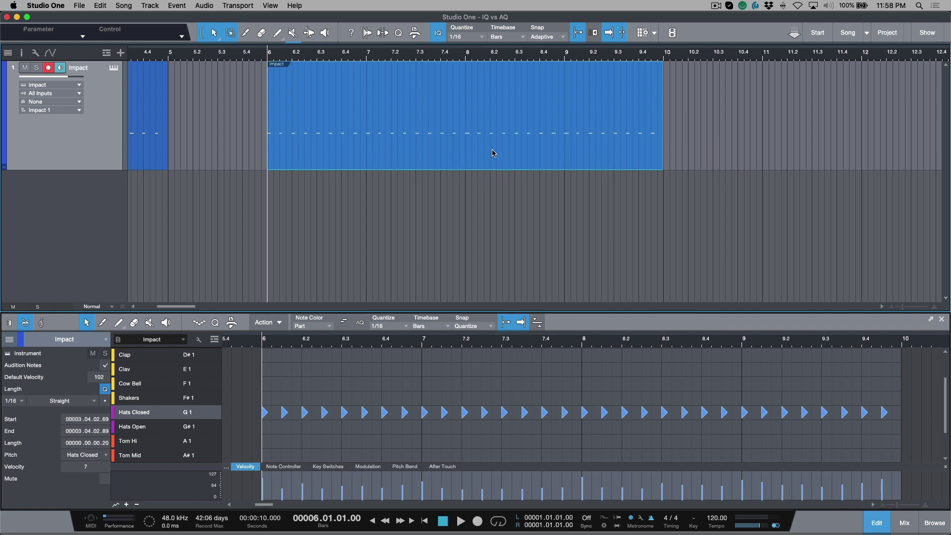
key(space)
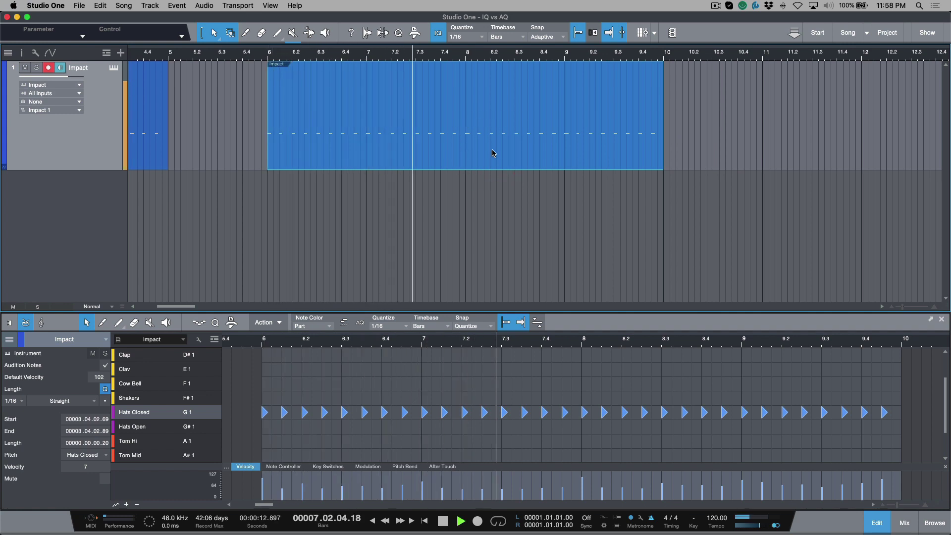
key(space)
key(Left)
key(space)
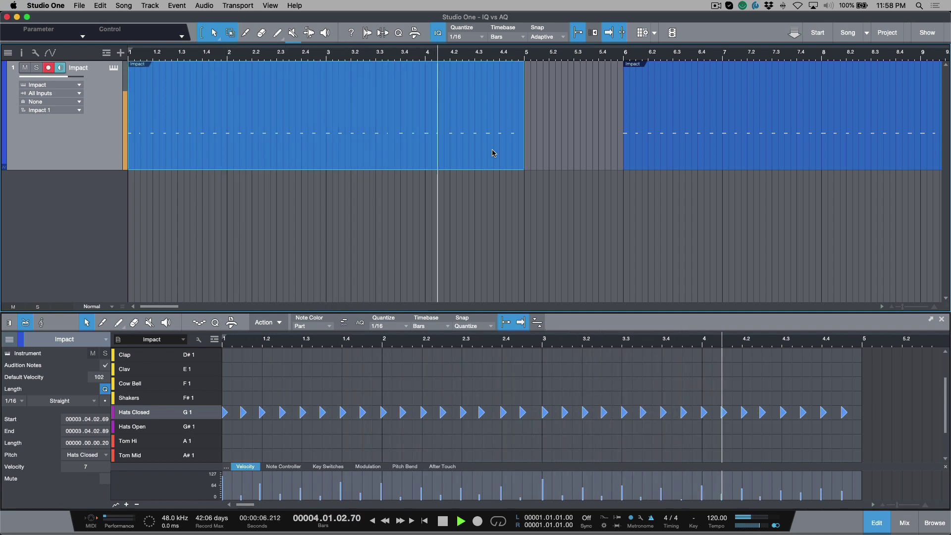
key(space)
Show the Record panel and set a running loop around the bars 6–10 part.
scroll(581, 145, right, 5)
scroll(582, 145, right, 3)
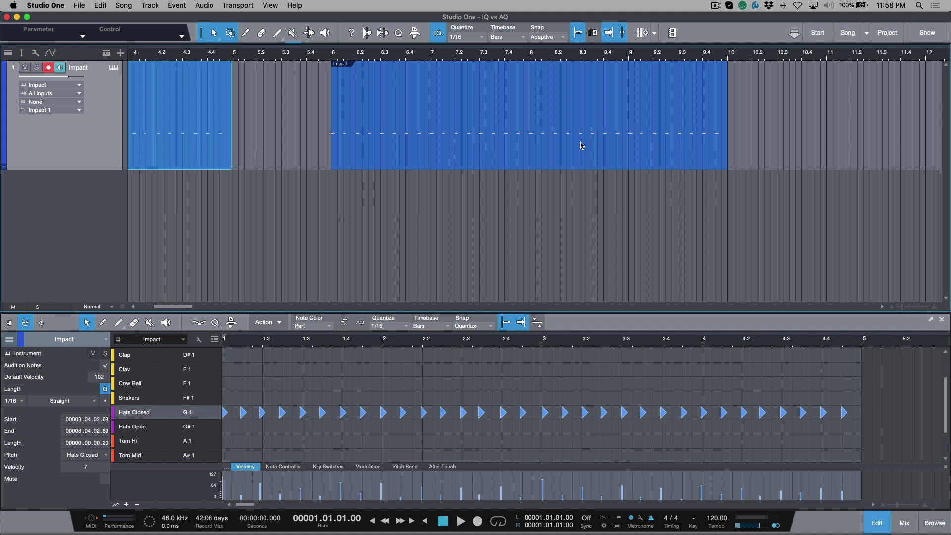
click(582, 145)
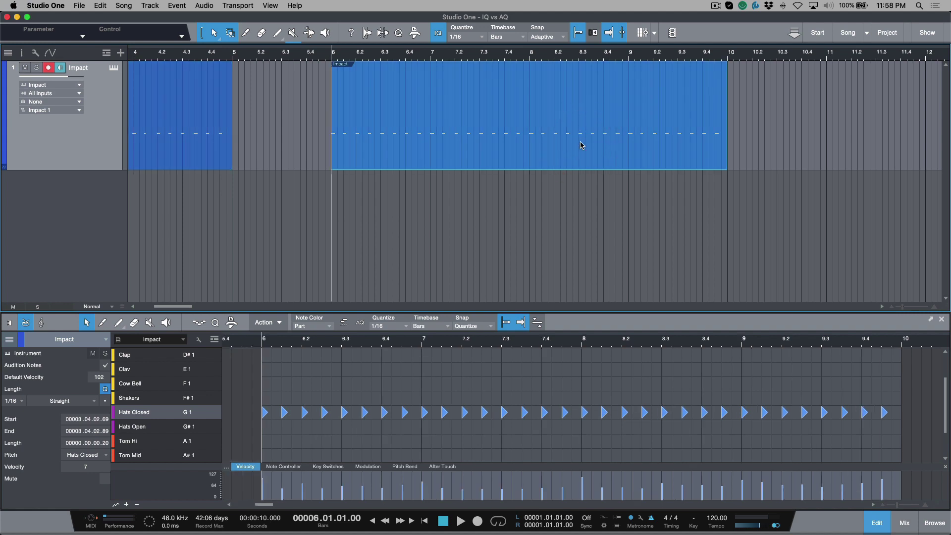
key(shift+alt+r)
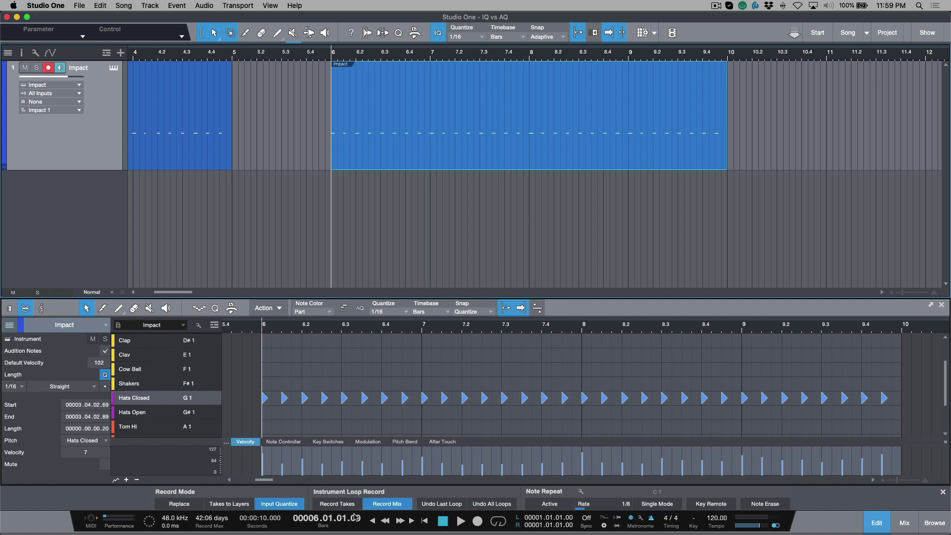
click(430, 144)
key(p)
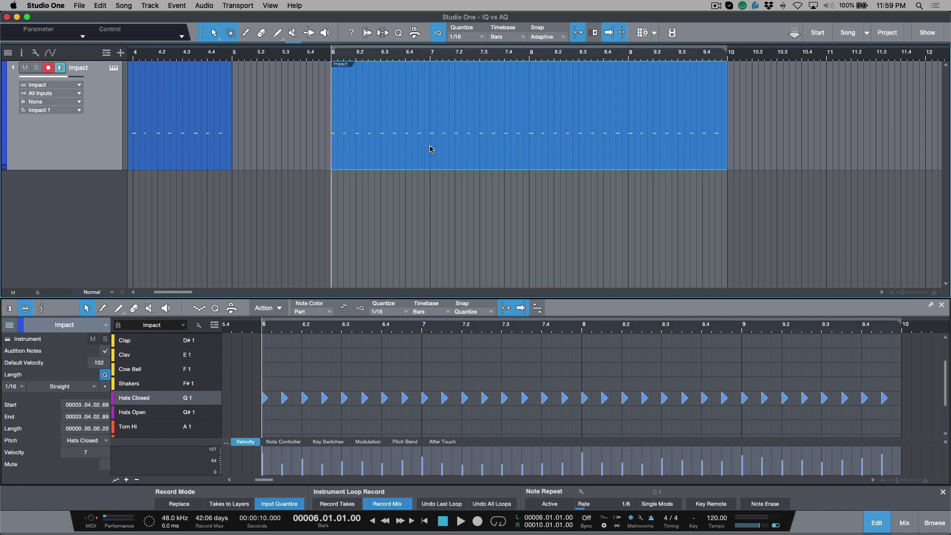
key(slash)
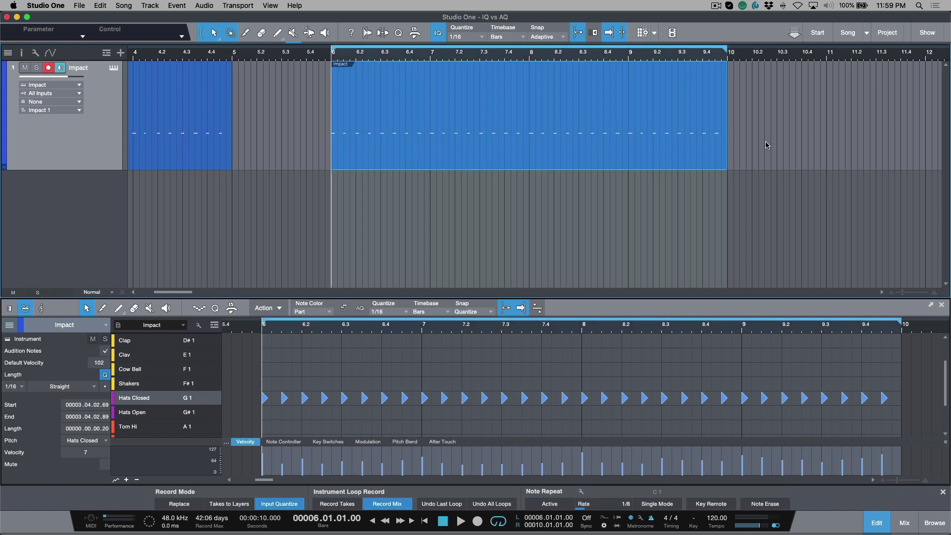
click(810, 144)
click(586, 152)
Loop bars 1–5 with input quantize off and record loose claps on beats 2 and 4.
key(Home)
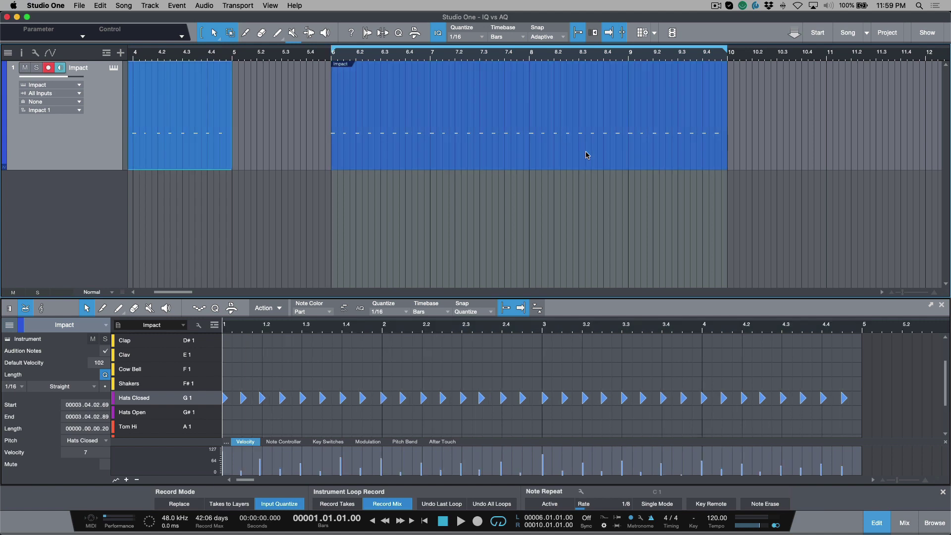
key(p)
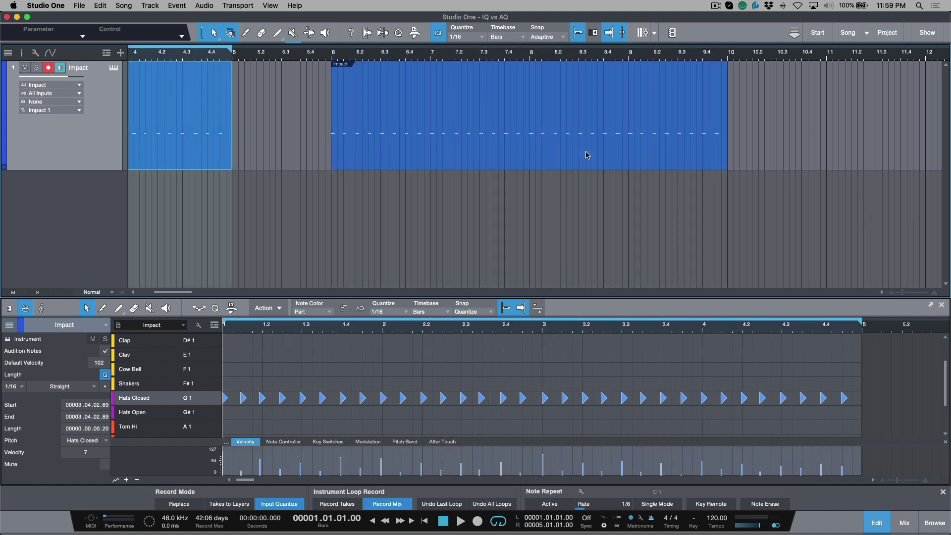
key(z)
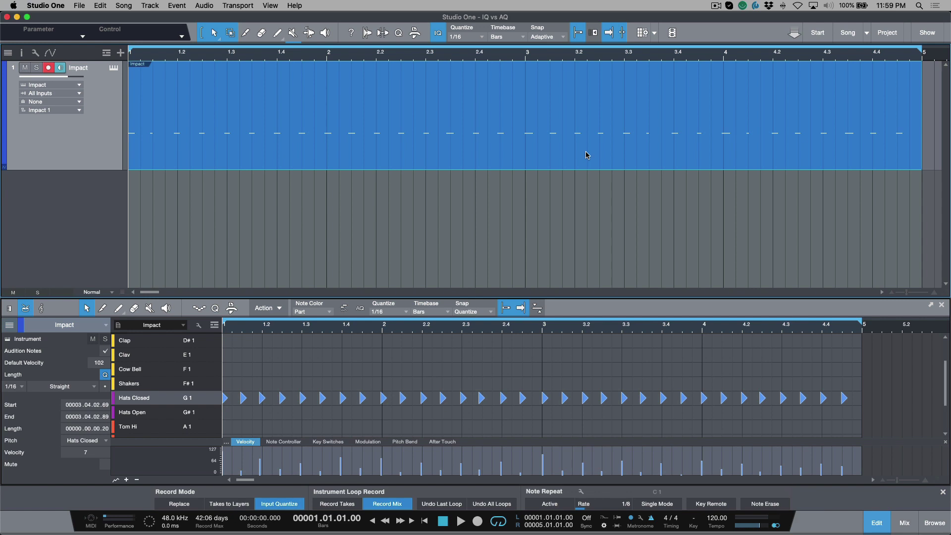
key(shift+q)
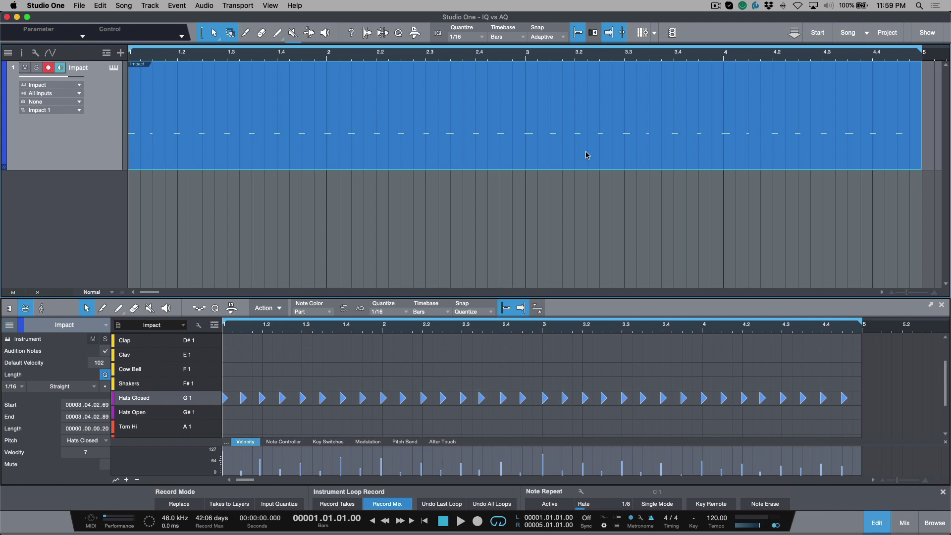
key(KP_Multiply)
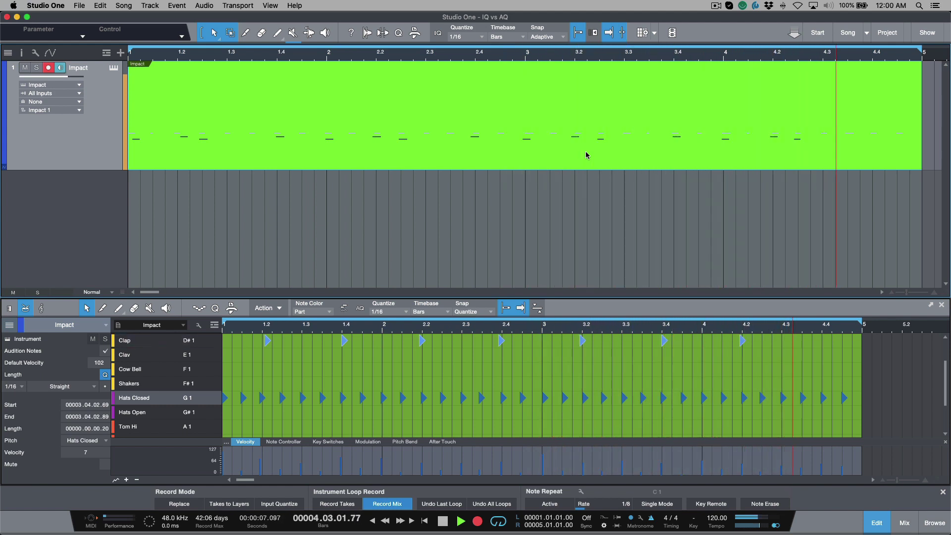
key(space)
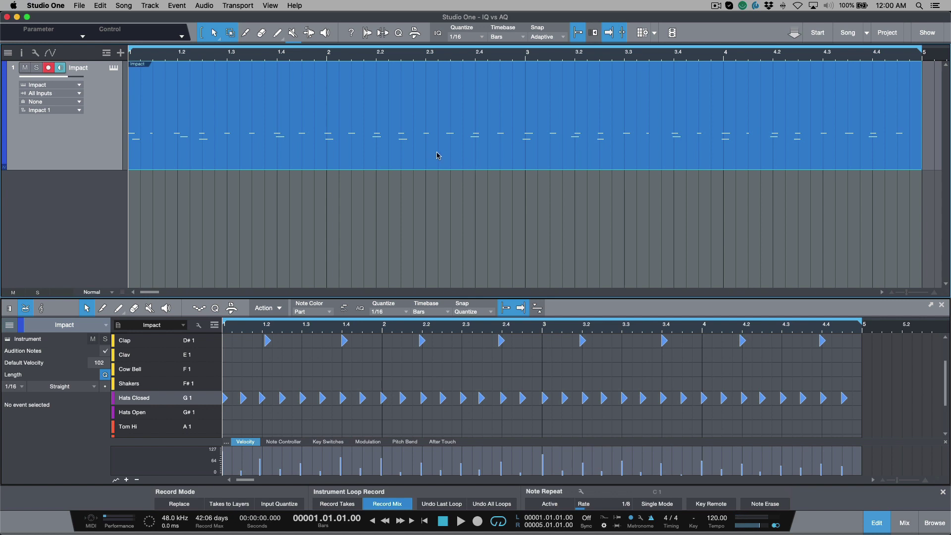
key(space)
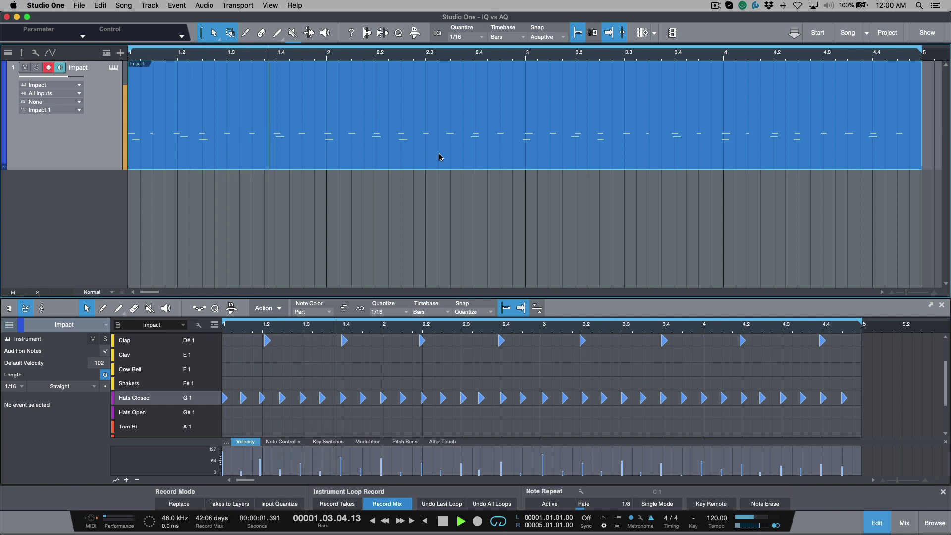
key(space)
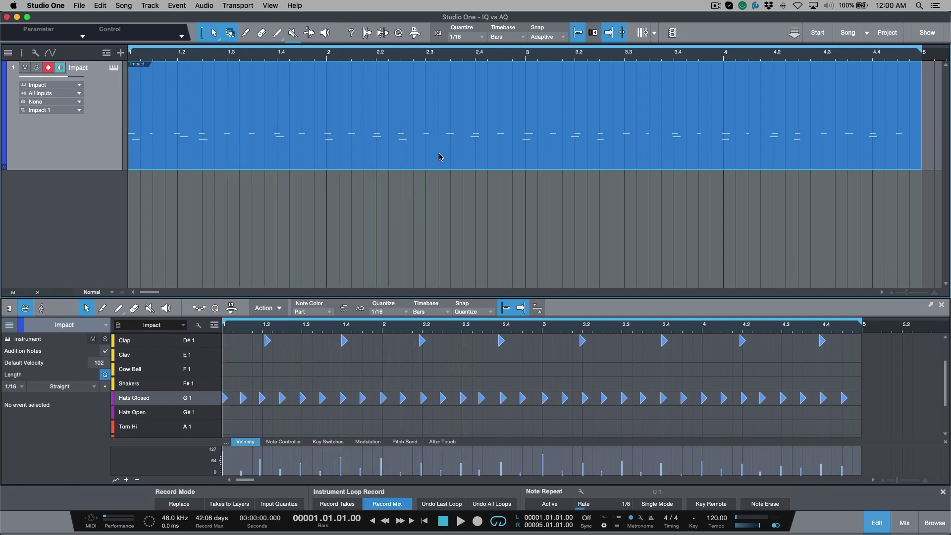
key(space)
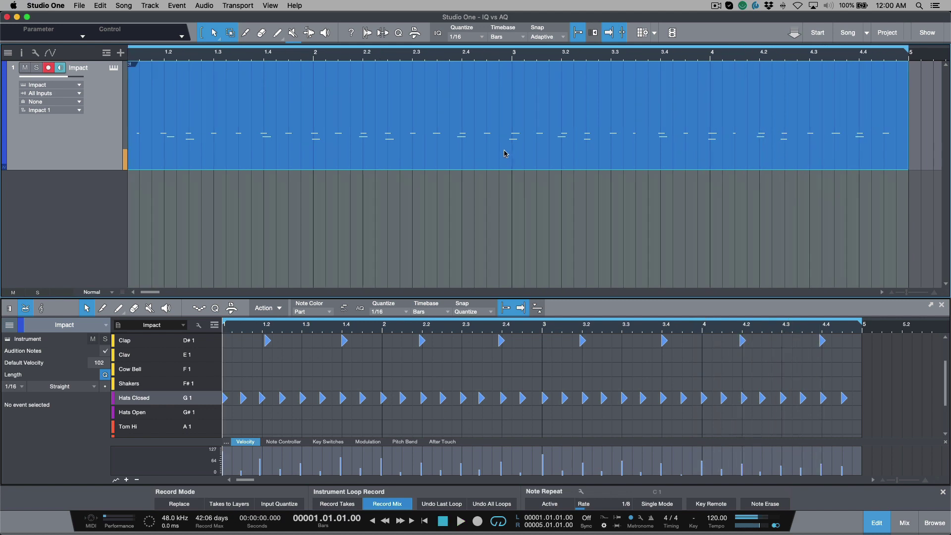
Loop bars 6–10 with input quantize on and record grid-aligned claps on beats 2 and 4.
scroll(505, 154, right, 10)
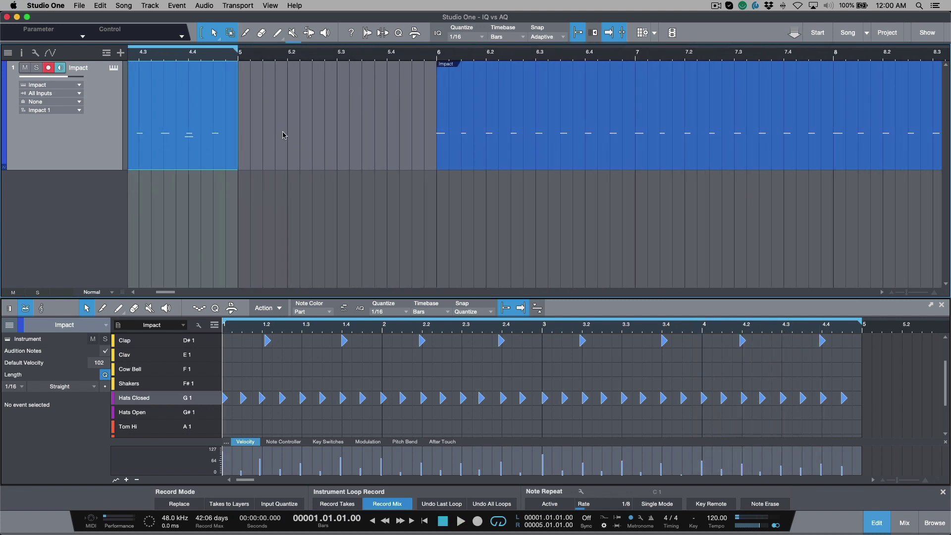
scroll(285, 136, down, 4)
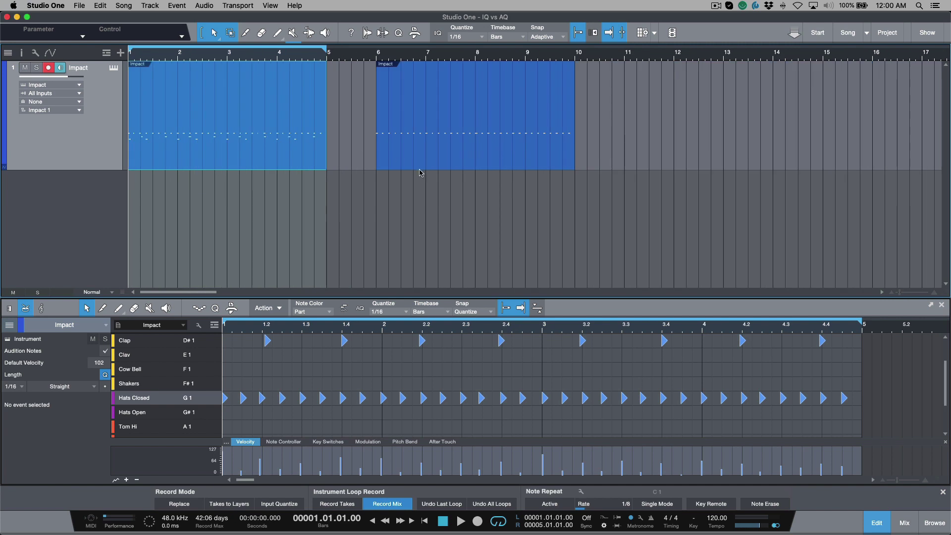
click(425, 156)
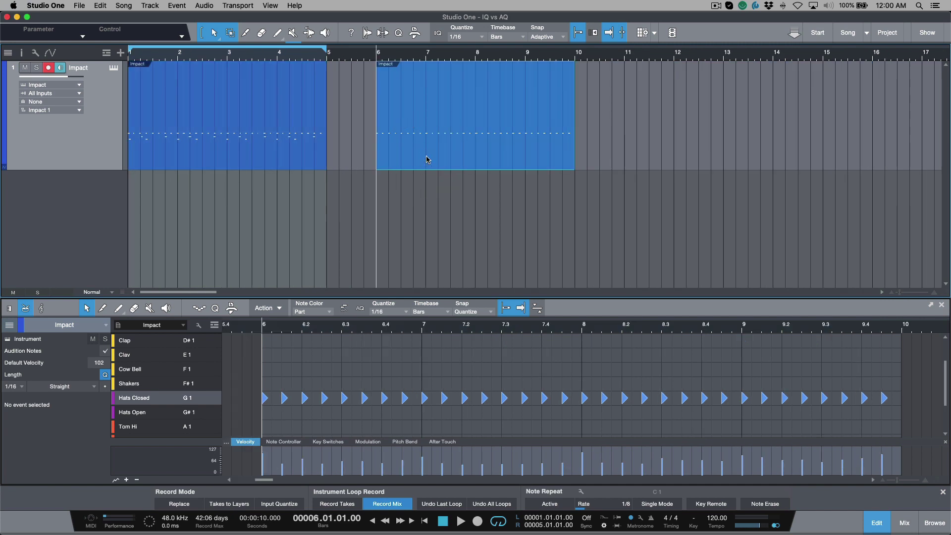
key(alt+q)
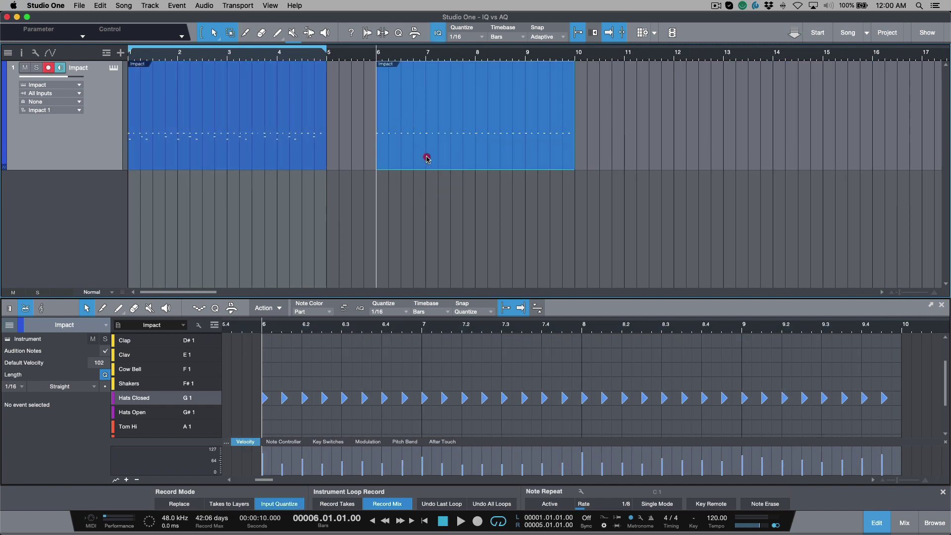
key(p)
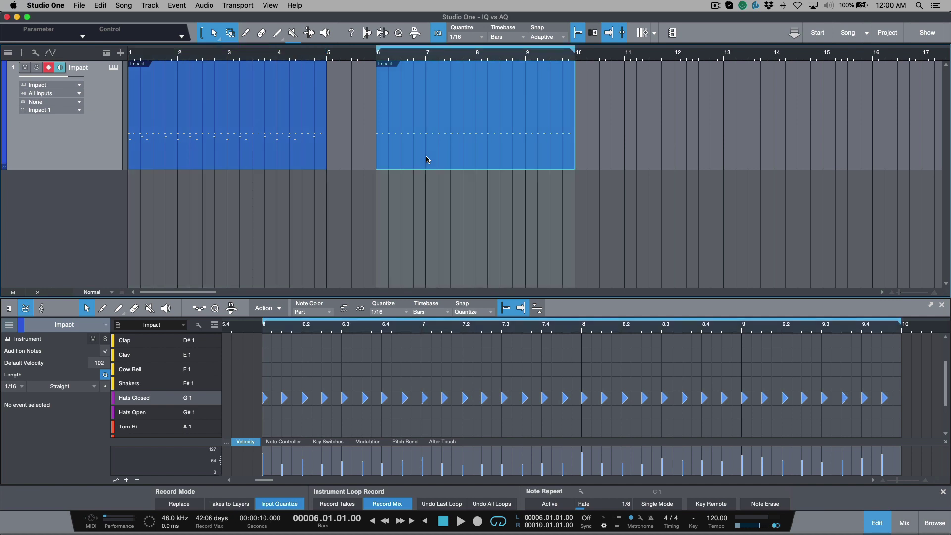
key(KP_Multiply)
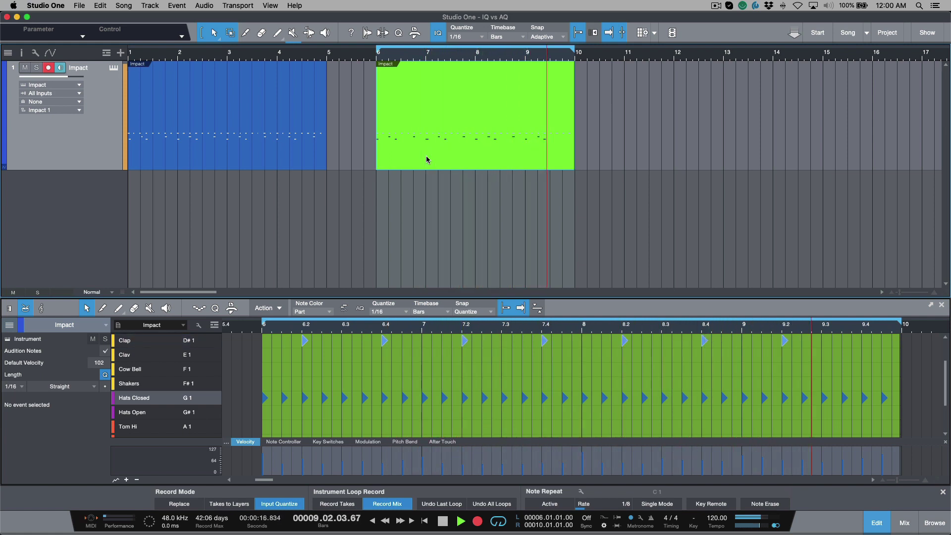
key(space)
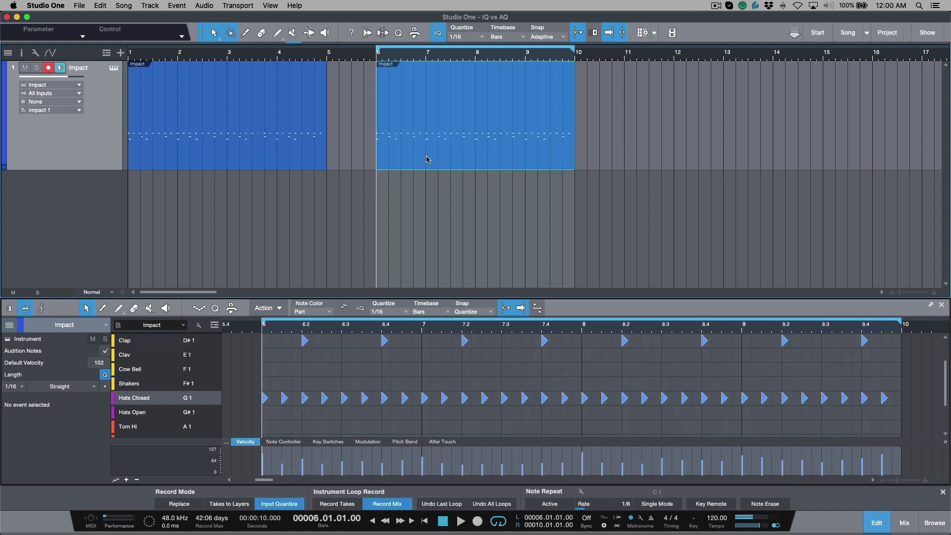
Select the Kick, Clap and Hats Closed notes in turn in the second Impact part.
click(450, 148)
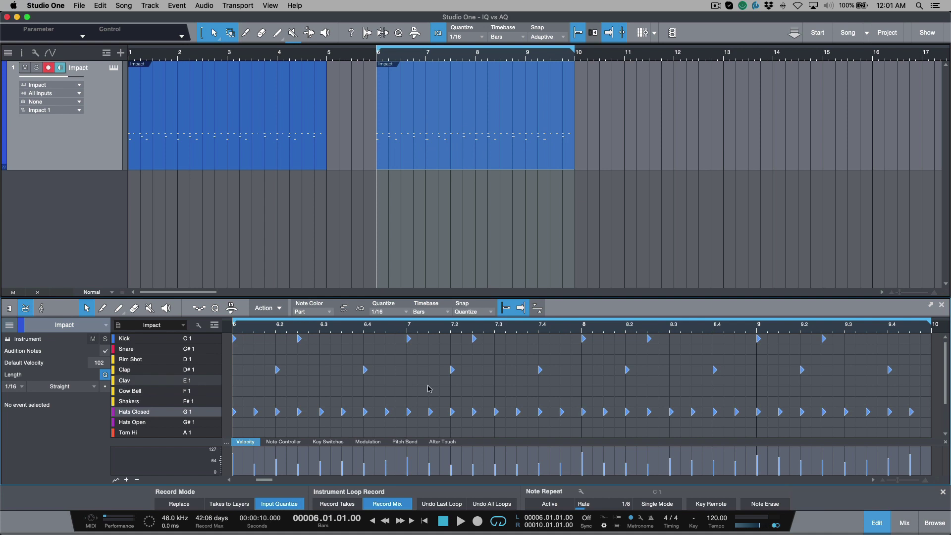
click(206, 340)
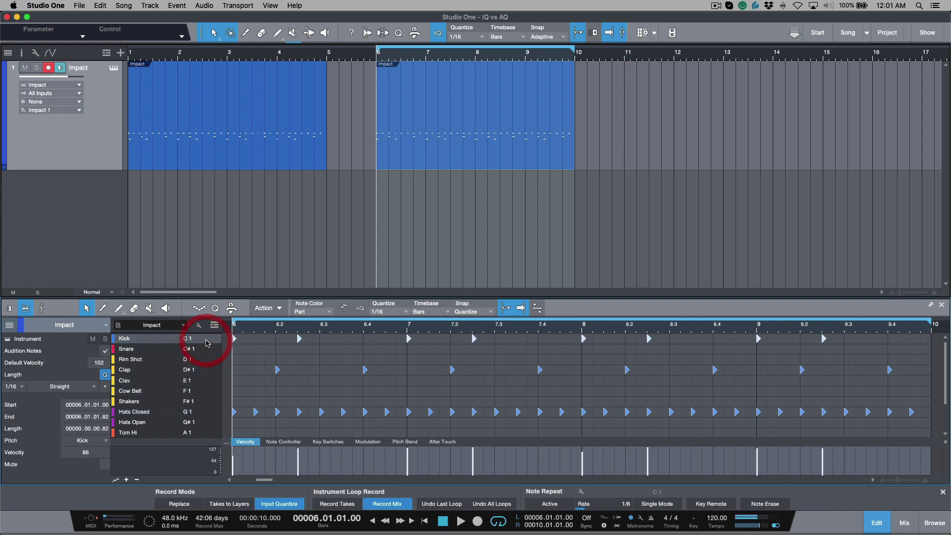
click(213, 370)
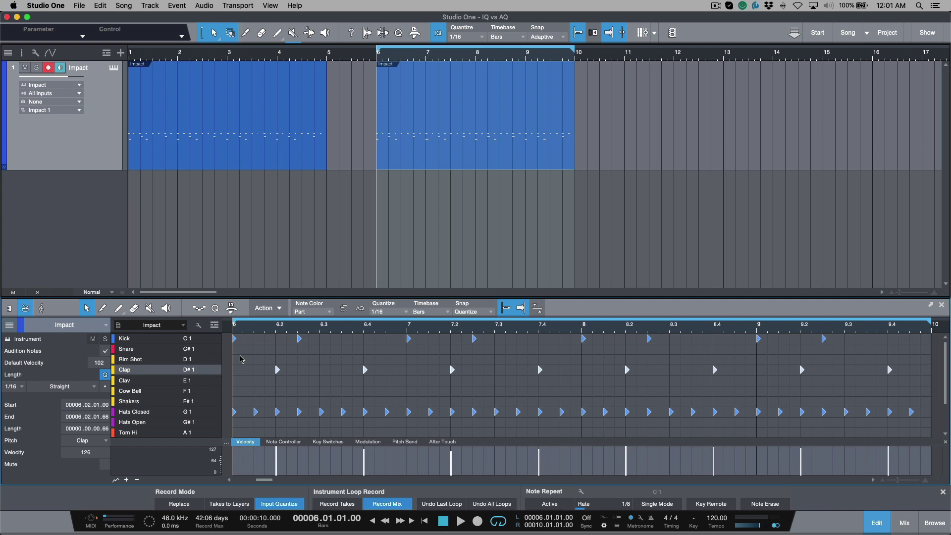
click(430, 219)
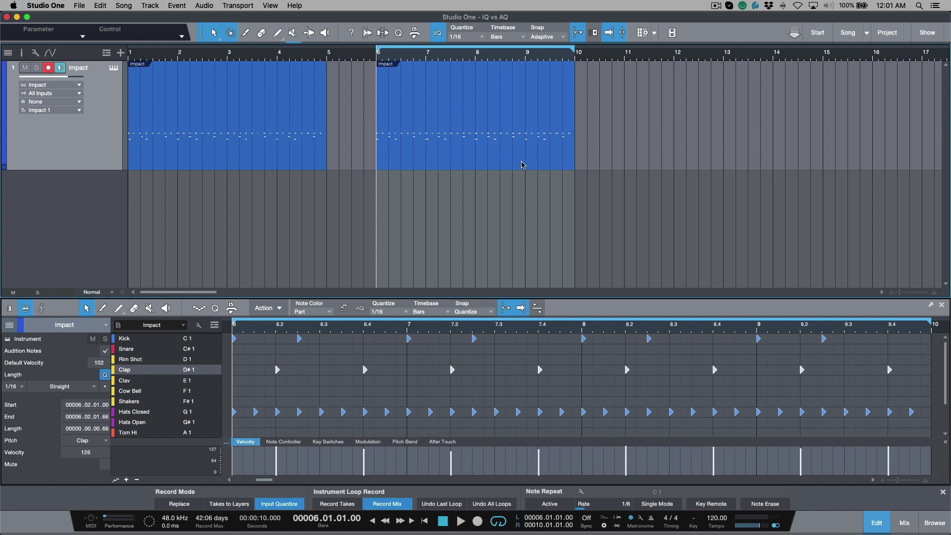
click(208, 412)
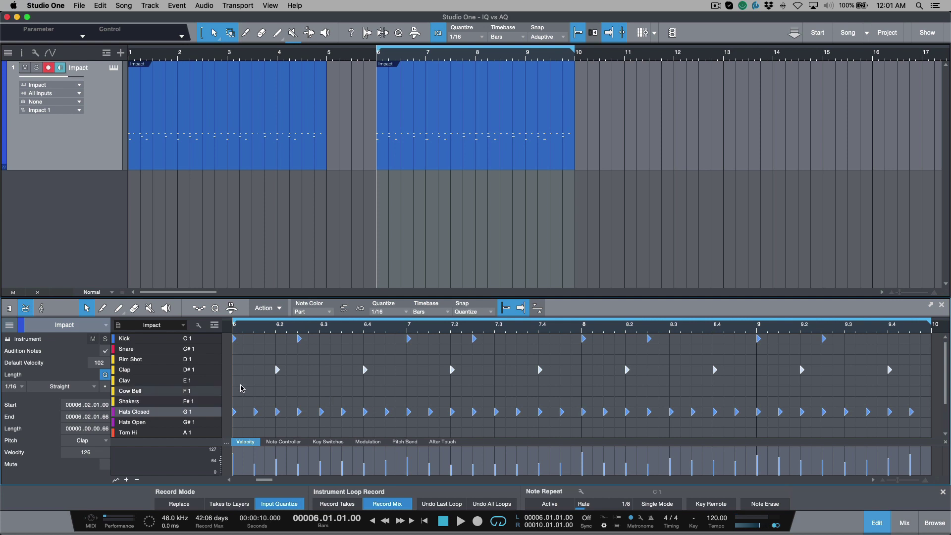
click(204, 368)
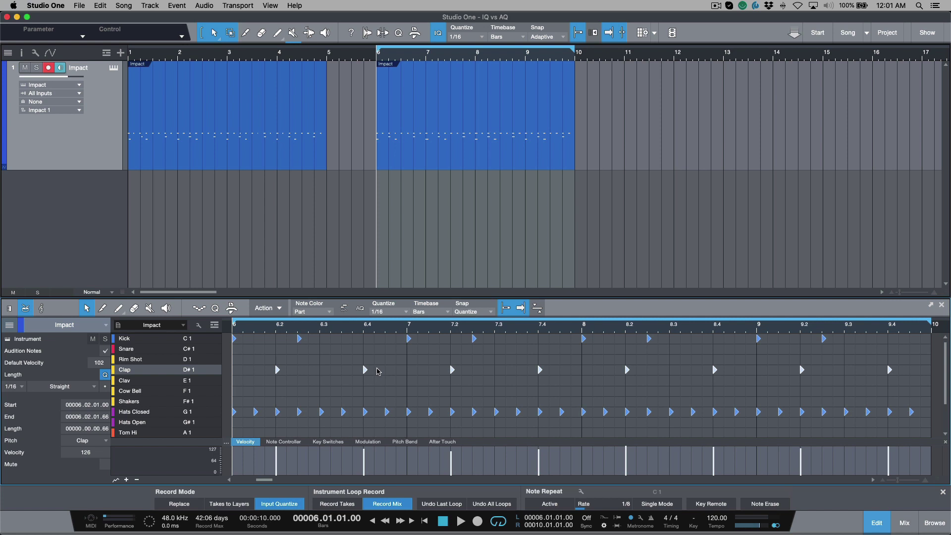
Show the Kick and Hats Closed velocities, then deselect the notes and reselect the second part.
click(205, 338)
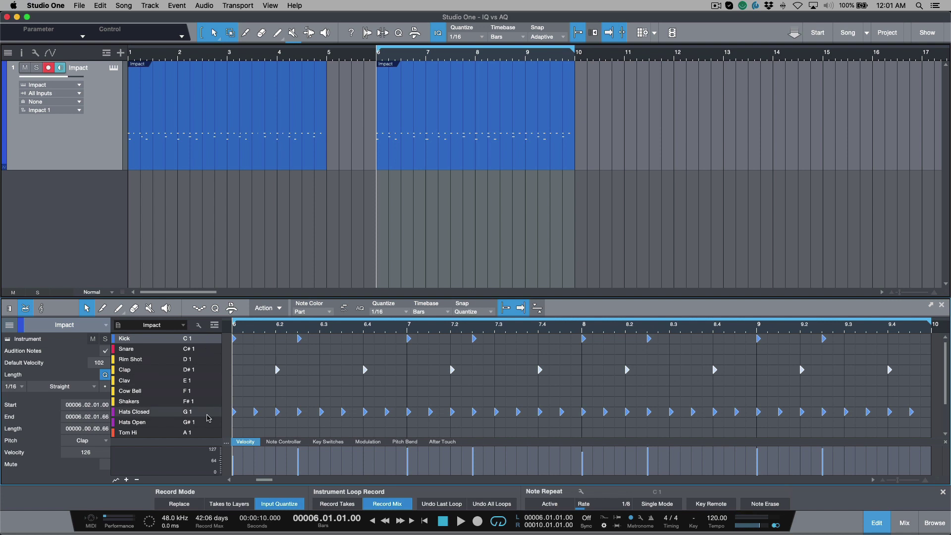
click(217, 412)
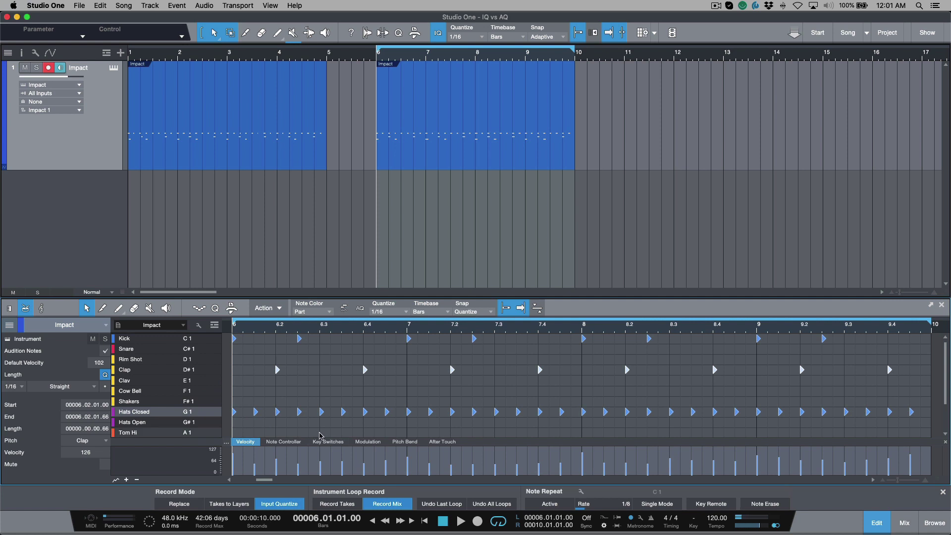
click(413, 461)
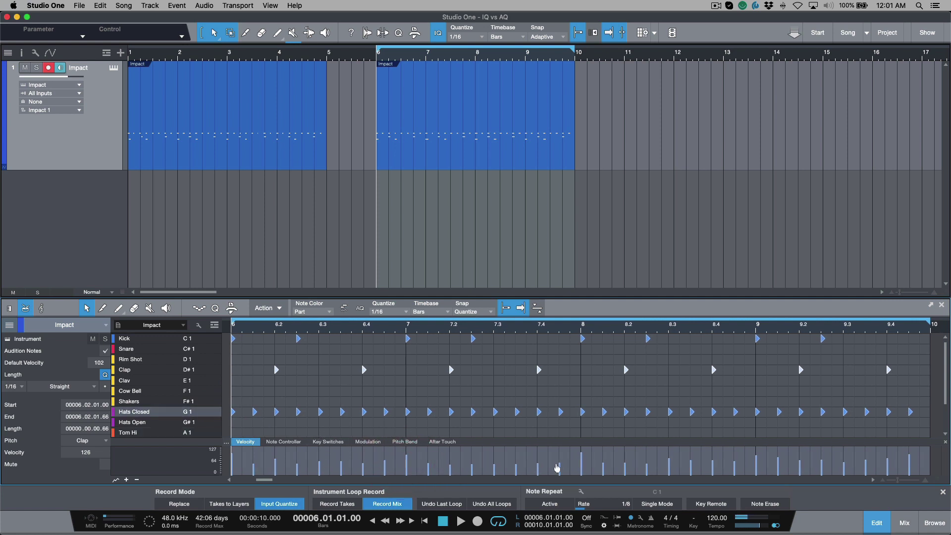
click(584, 463)
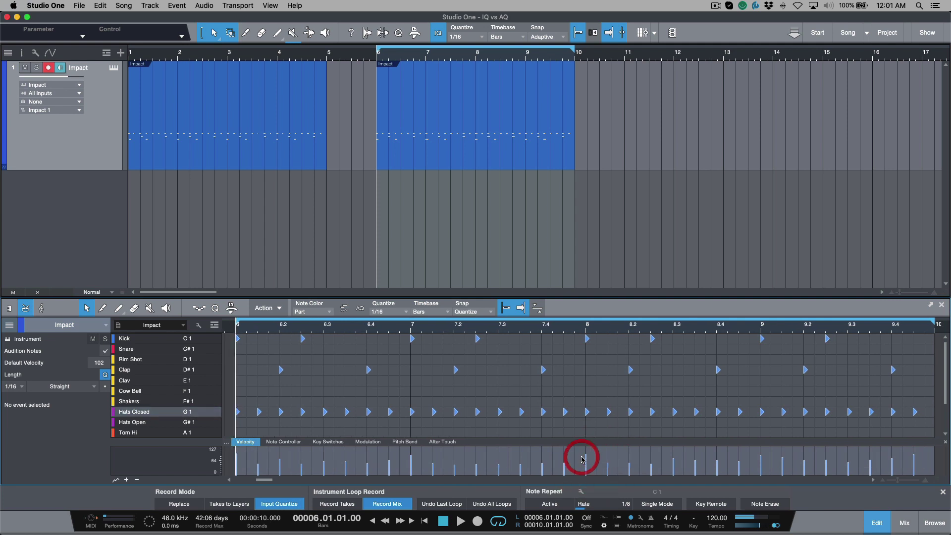
click(438, 145)
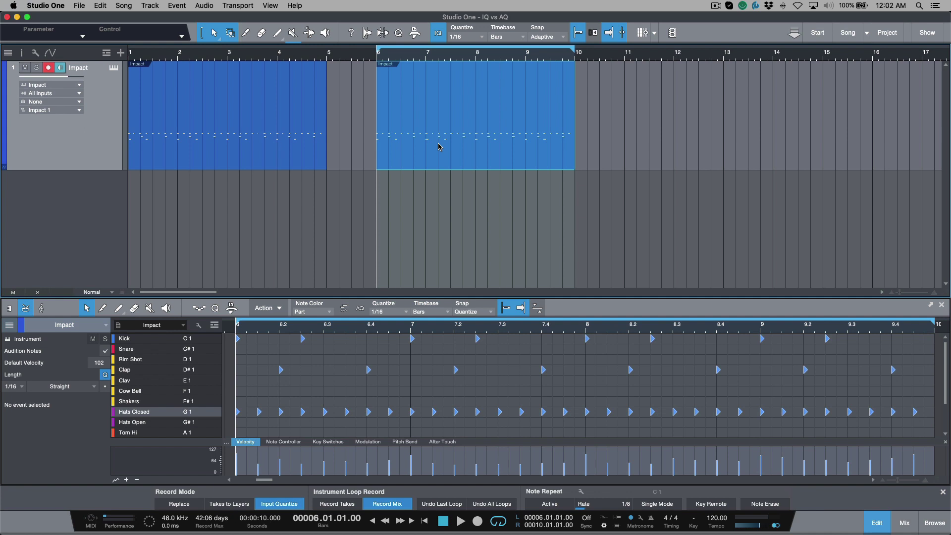
Enable AQ auto-quantize on the first Impact part, select its Hats Closed notes and show the 1/16 Quantize settings.
click(189, 144)
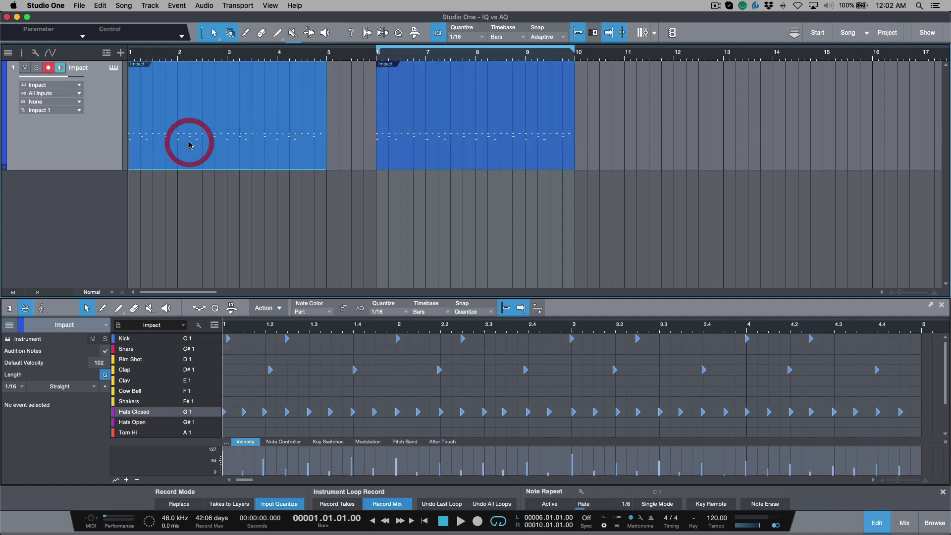
click(360, 311)
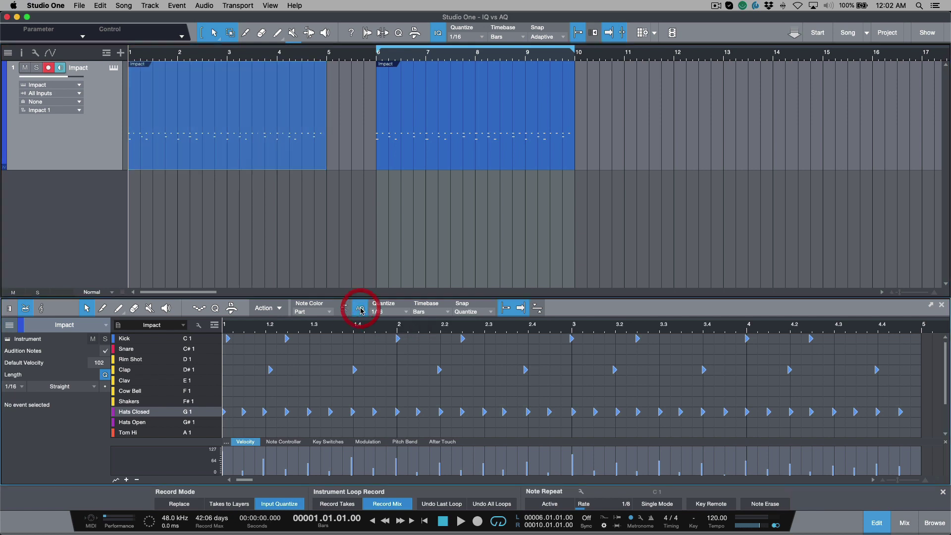
click(378, 362)
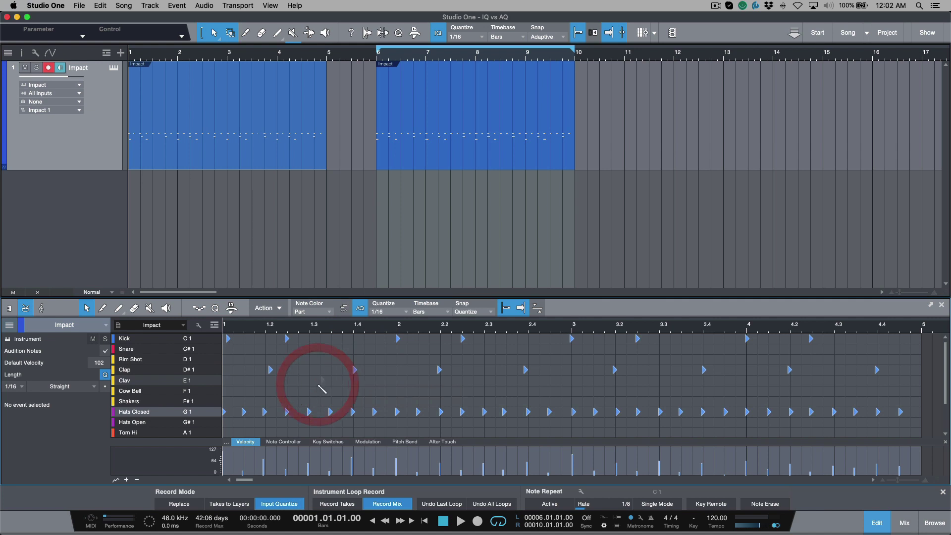
click(210, 414)
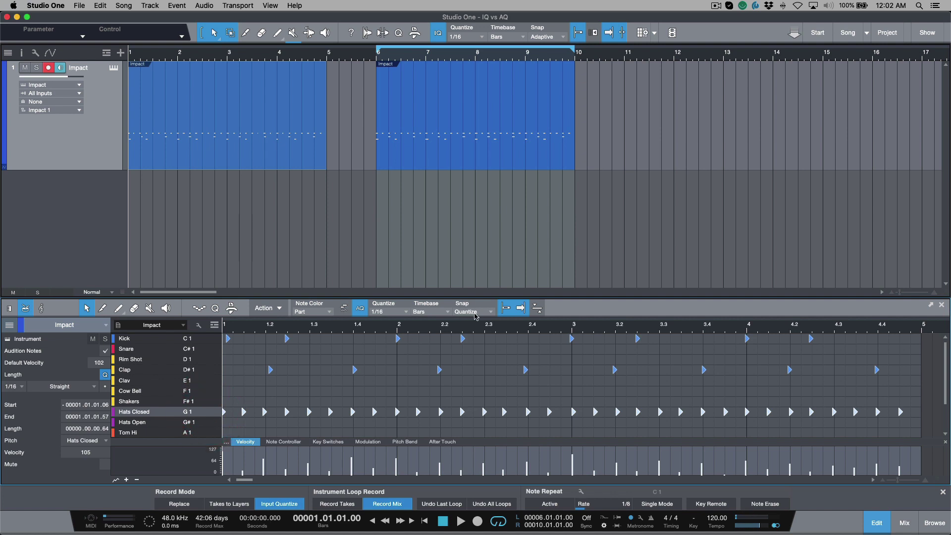
click(216, 309)
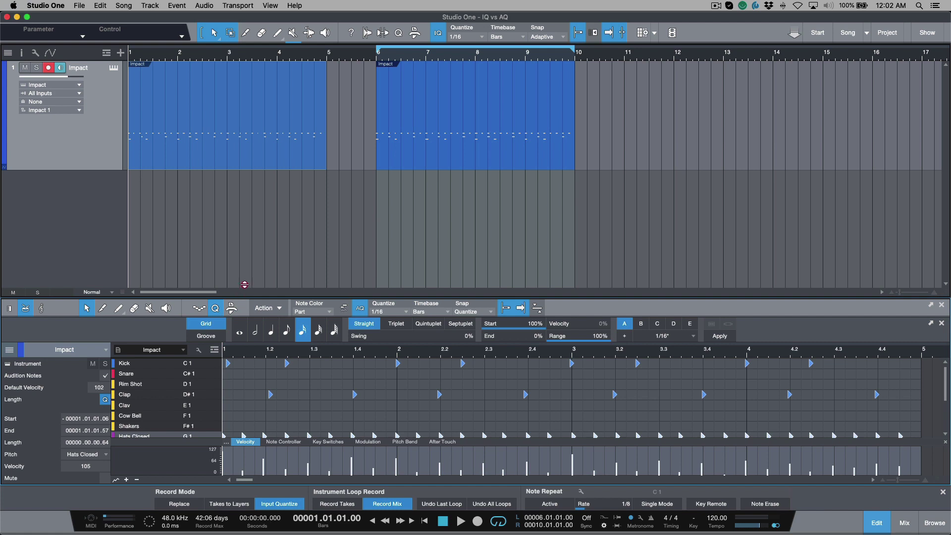
Enlarge the note editor and try LinnDrum 16 Swing D, then F, returning to Swing D.
drag(247, 278, 251, 253)
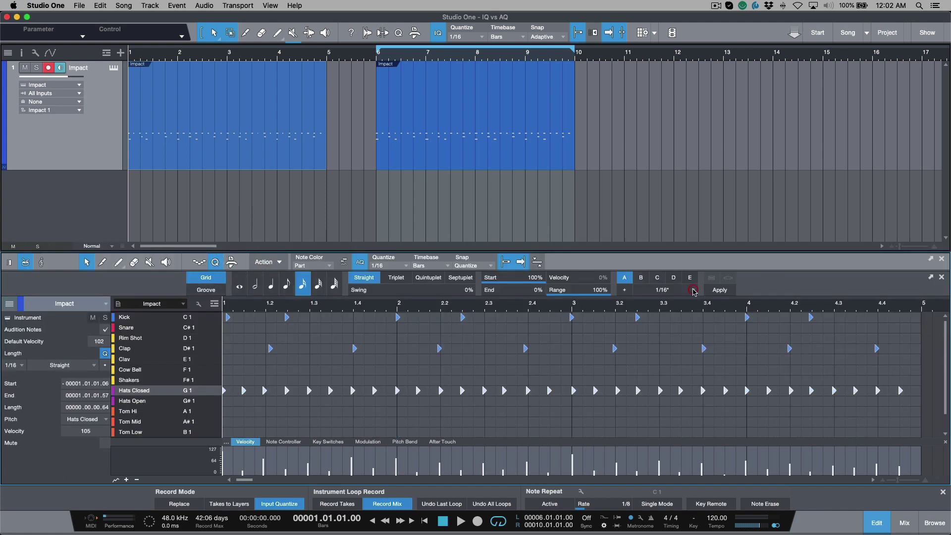
click(692, 290)
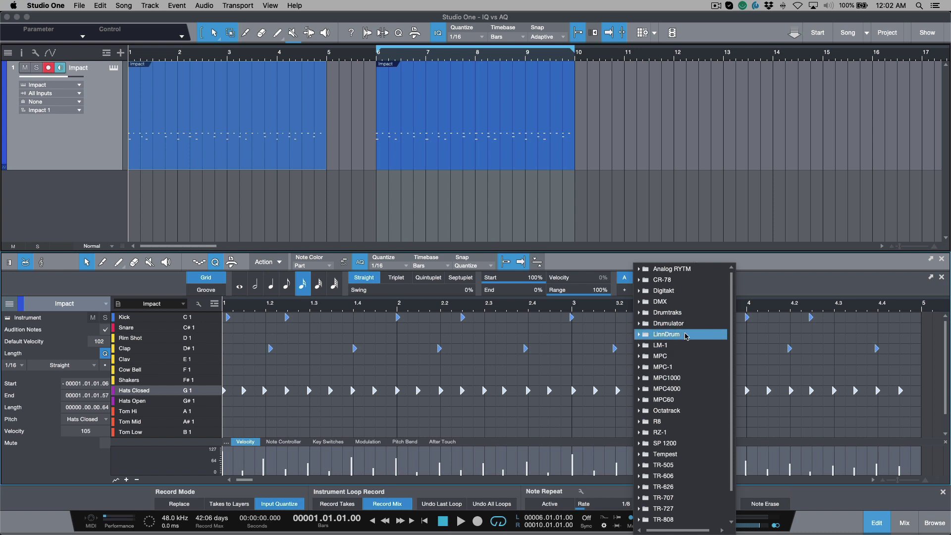
click(685, 335)
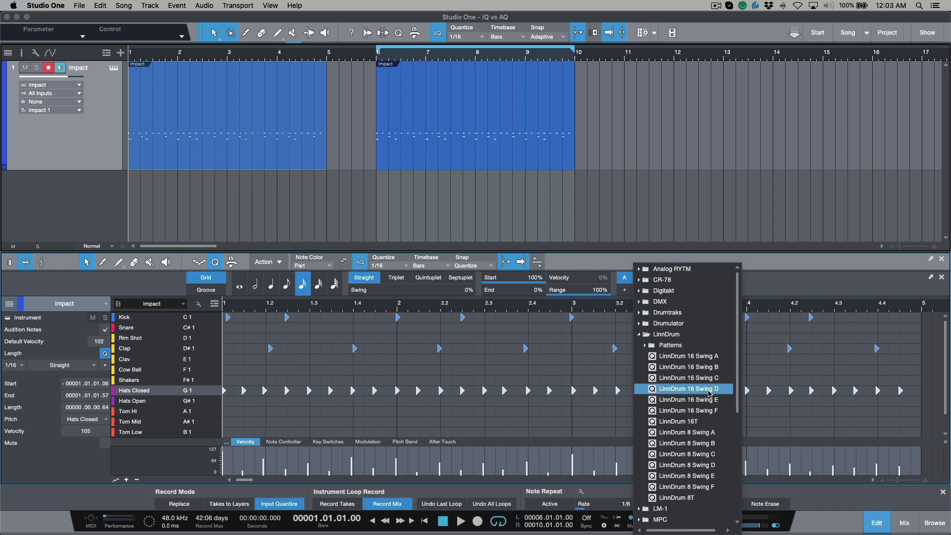
click(708, 391)
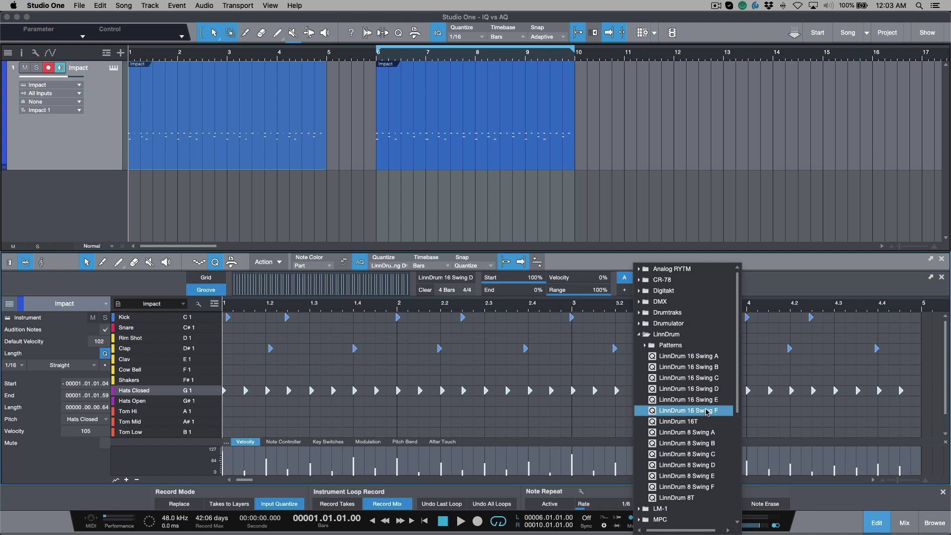
scroll(711, 367, right, 1)
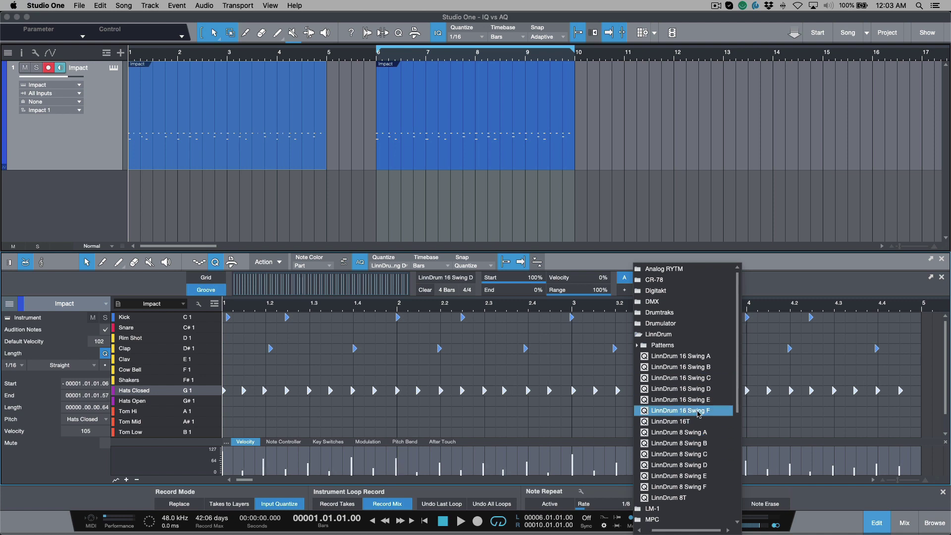
click(698, 411)
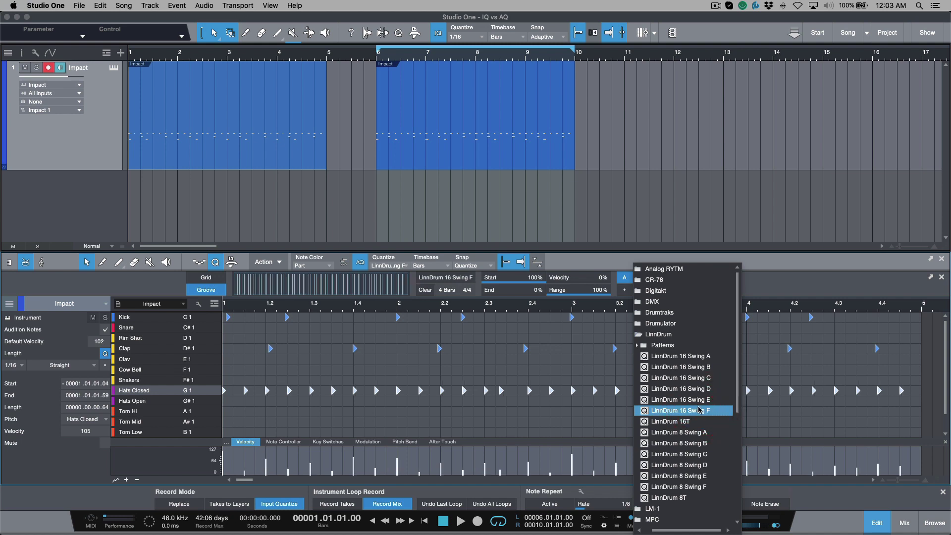
click(701, 401)
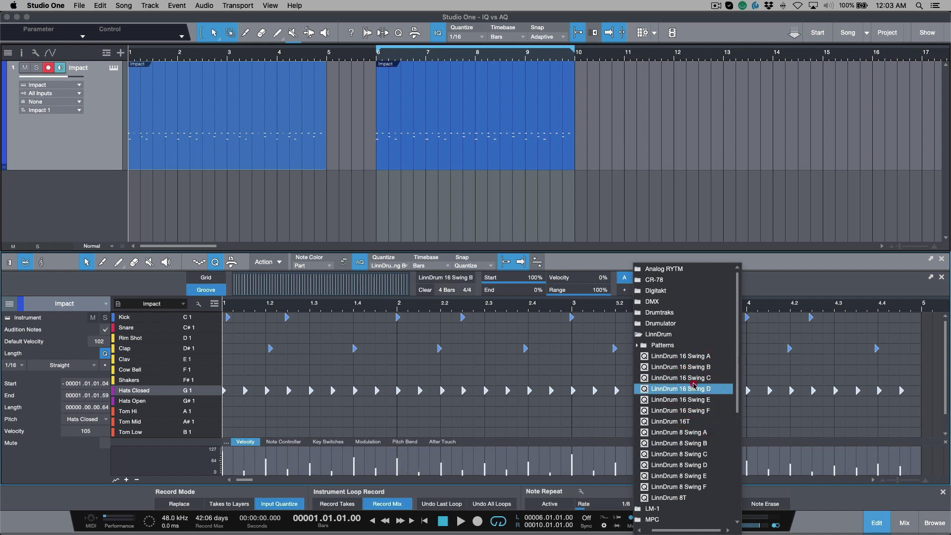
click(693, 386)
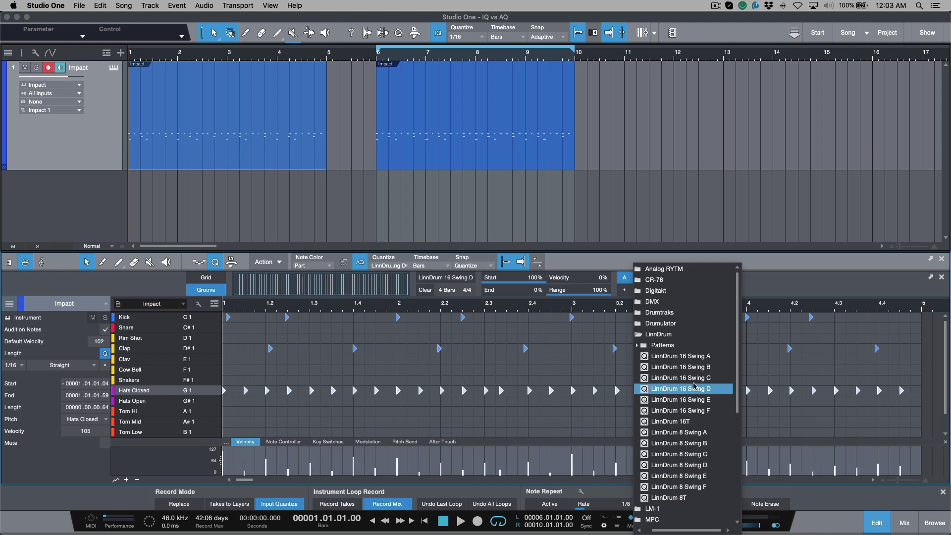
Apply the LinnDrum 8 Swing D groove to the notes, then undo it with Cmd+Z.
click(776, 287)
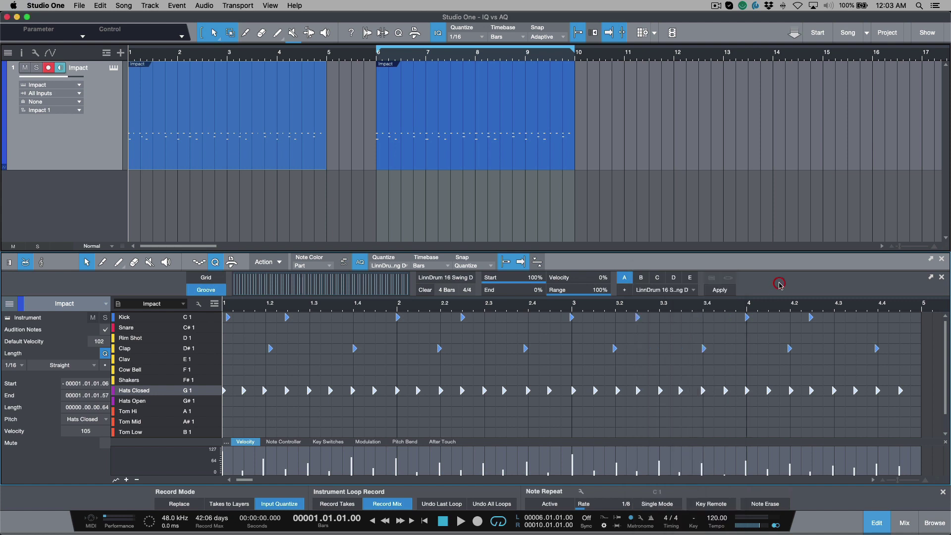
click(360, 262)
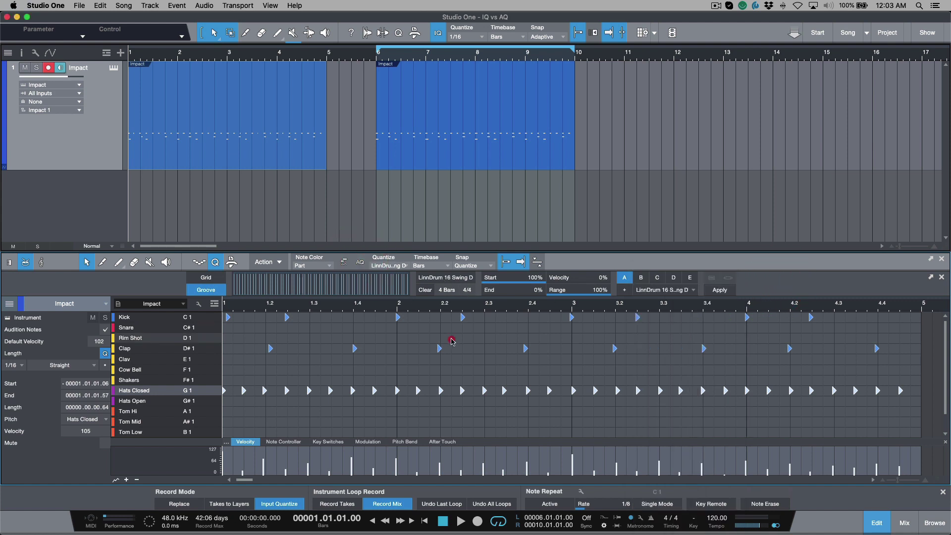
click(450, 340)
click(482, 373)
scroll(680, 292, down, 1)
click(809, 285)
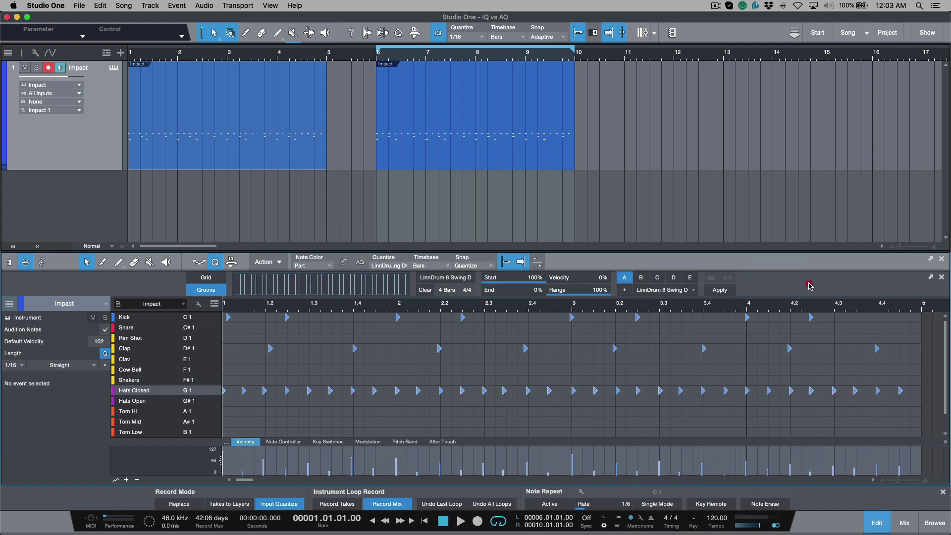
click(646, 363)
click(722, 290)
click(722, 290)
key(super+z)
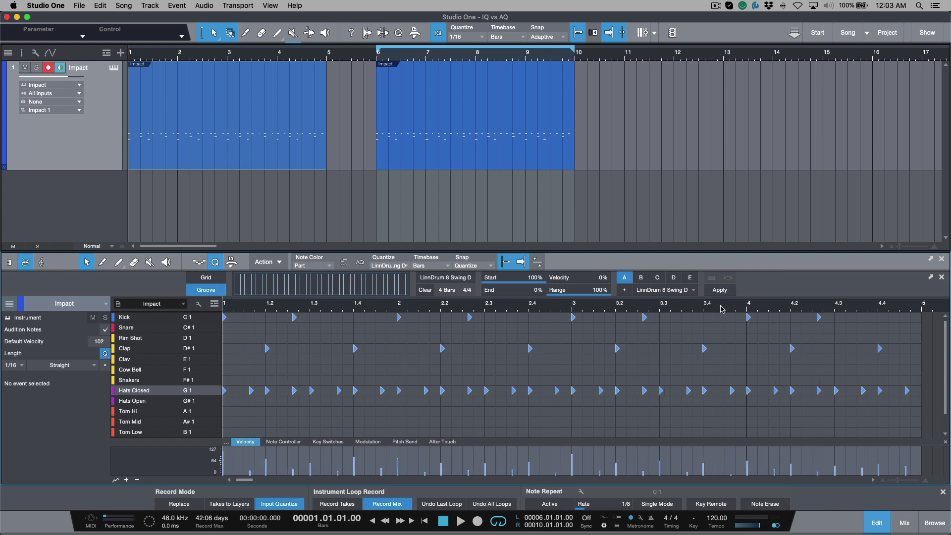
key(super+z)
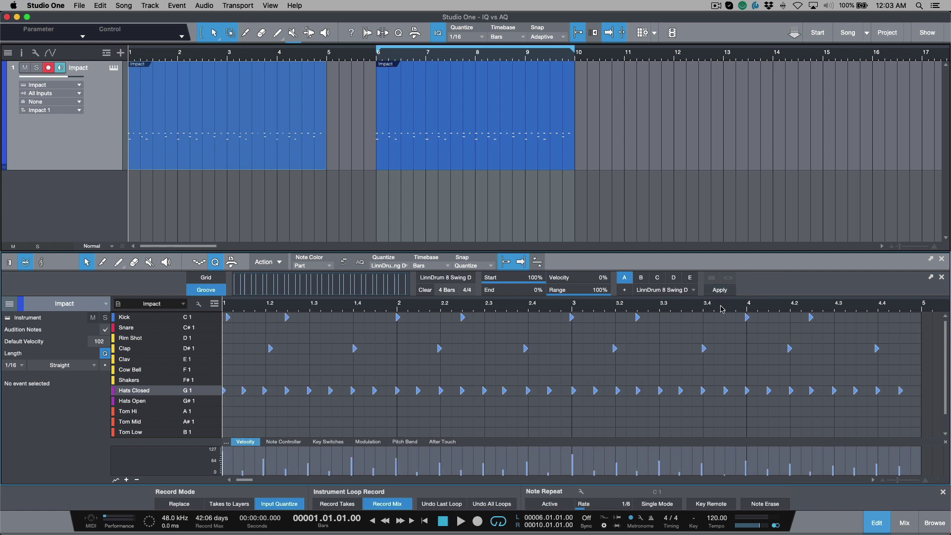
Apply LinnDrum 8 Swing D to the Hats Closed notes only and turn AQ back on.
click(215, 395)
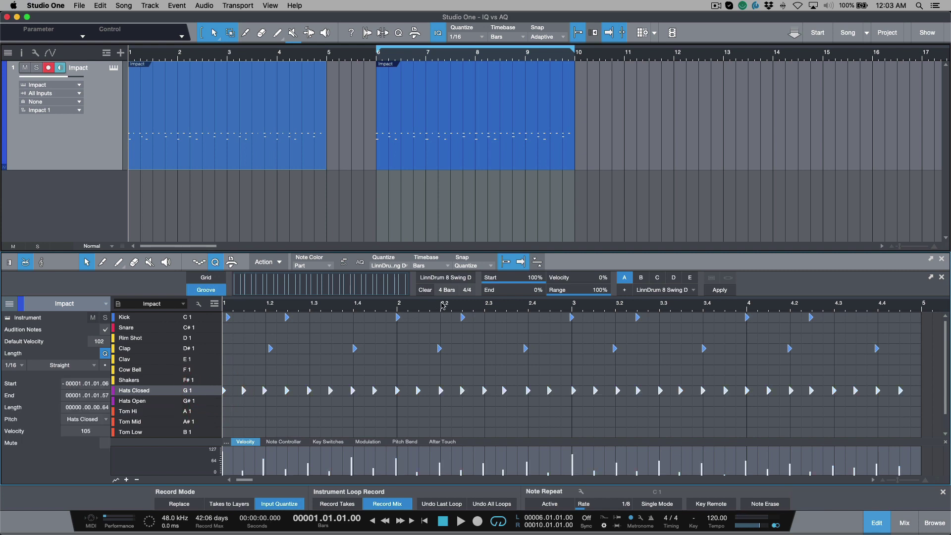
click(694, 290)
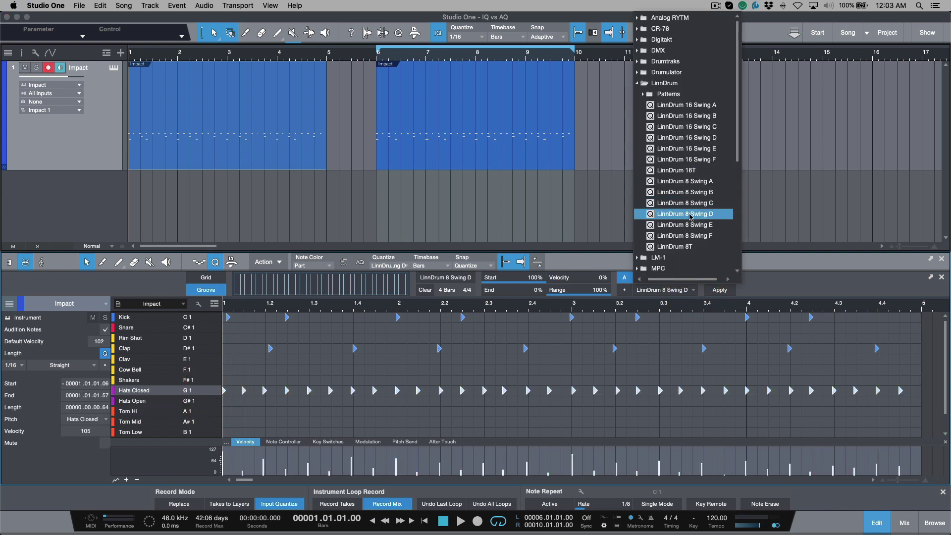
click(690, 214)
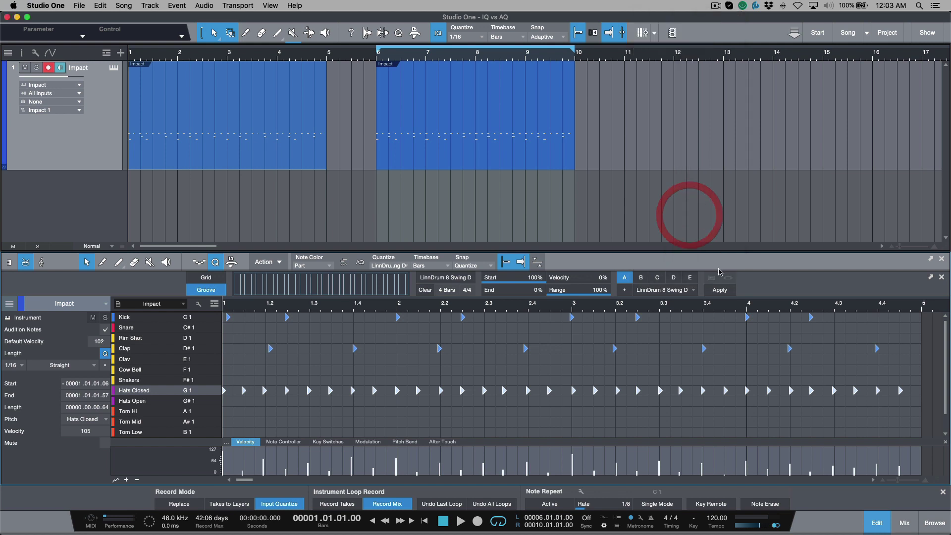
click(720, 290)
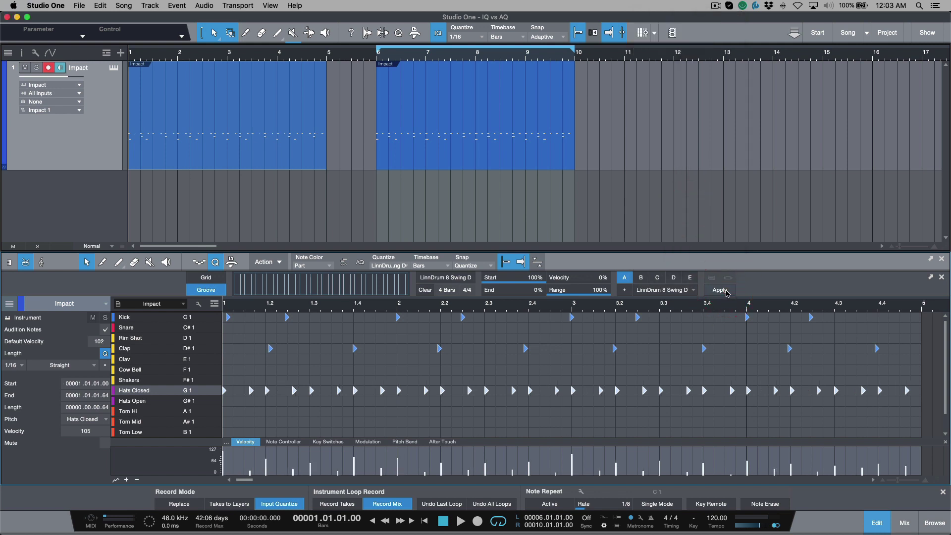
click(723, 291)
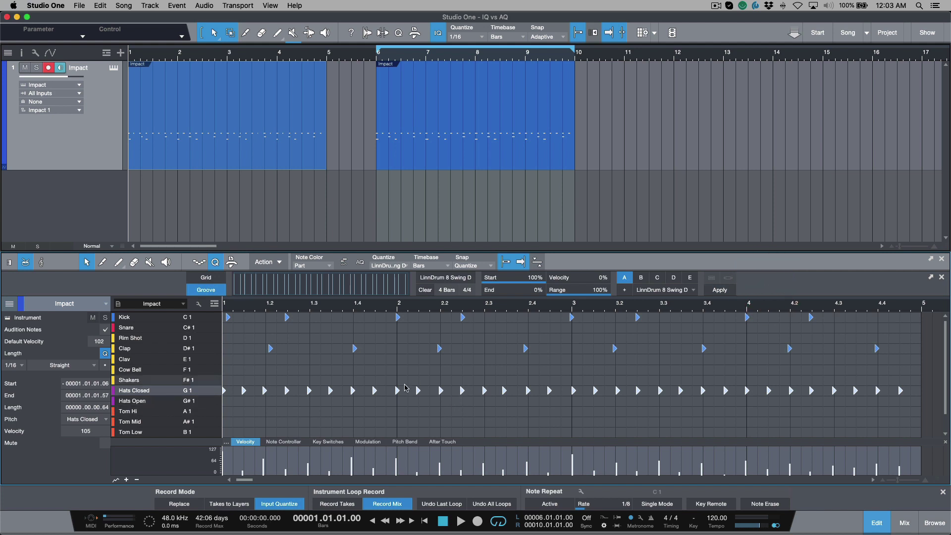
click(359, 262)
Return to straight grid quantizing and raise the swing amount from 61% to 100%.
click(207, 277)
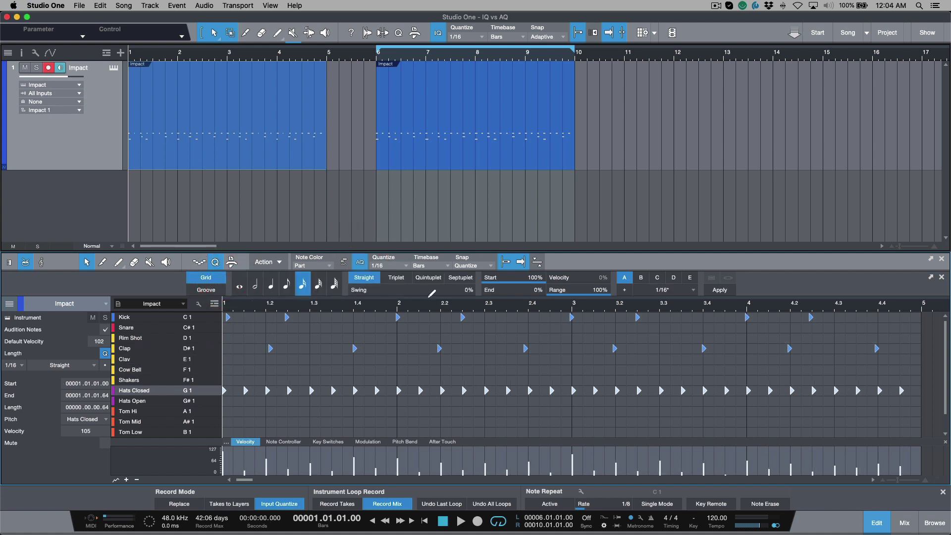
click(391, 365)
key(Right)
drag(360, 292, 439, 294)
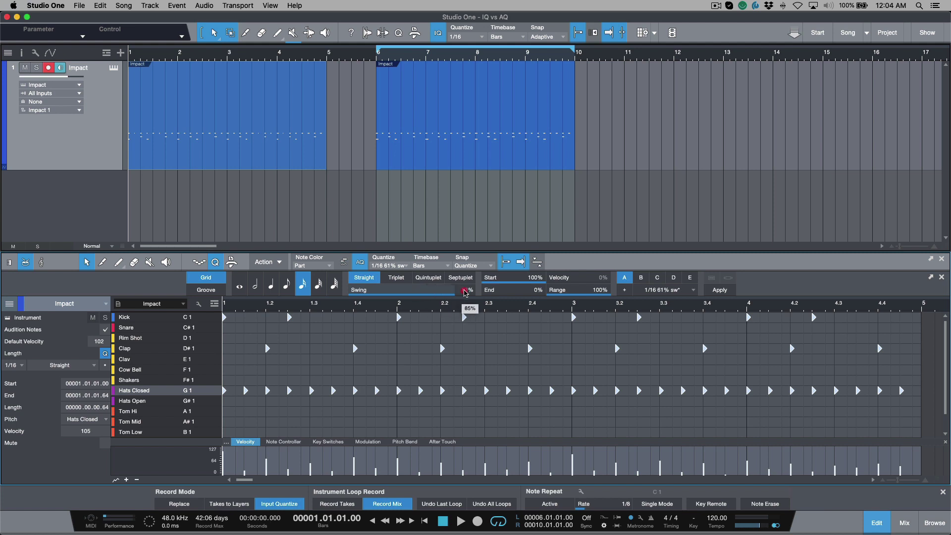
drag(438, 293, 217, 319)
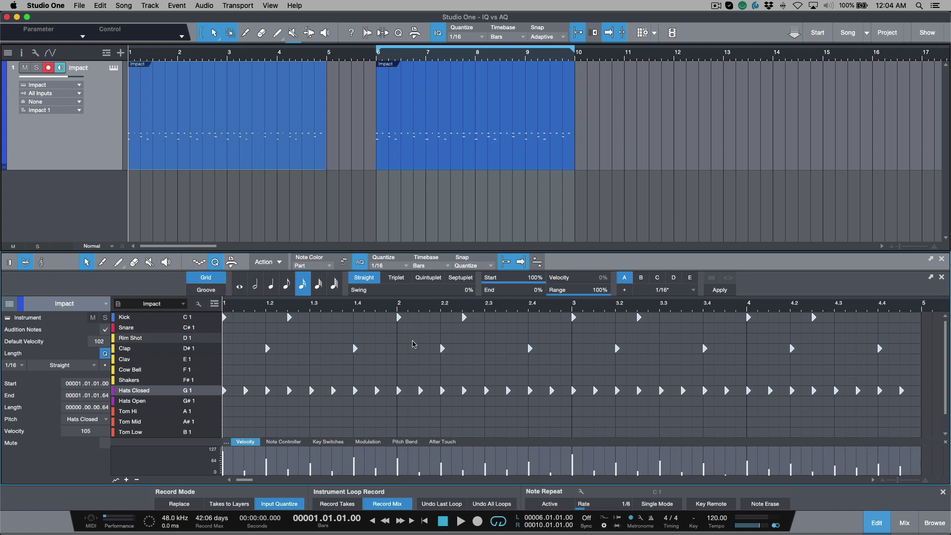
Drag-select the clap notes and switch quantizing to the LinnDrum 16 Swing A groove.
click(413, 343)
drag(404, 340, 748, 342)
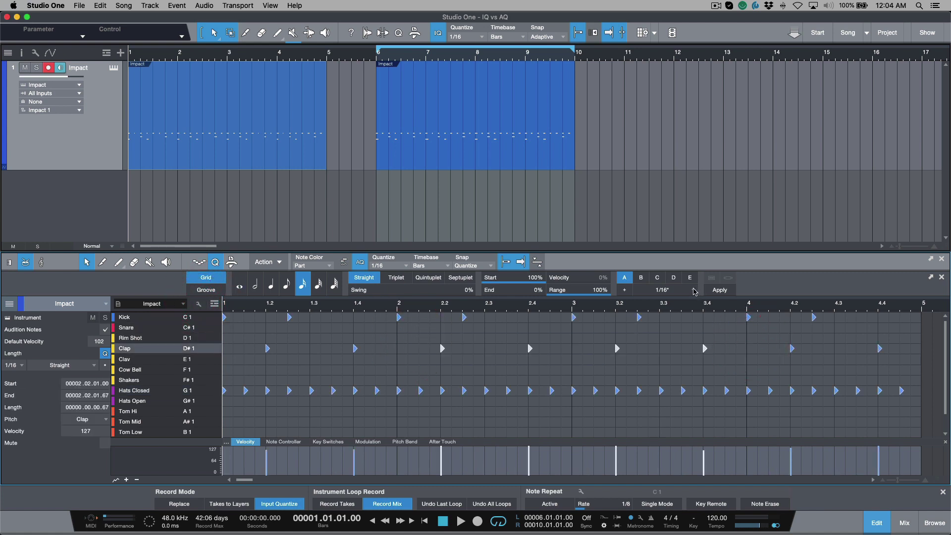
click(695, 291)
click(687, 148)
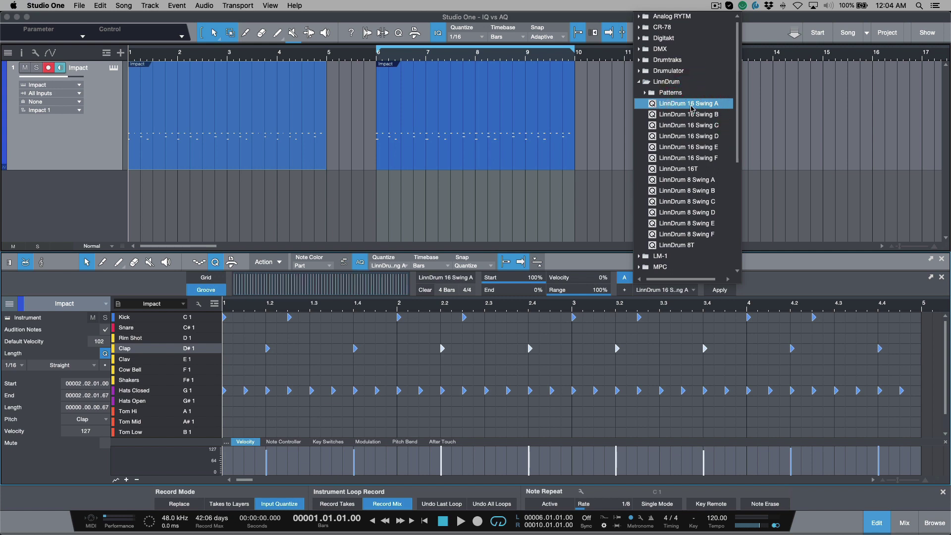
Load the second Impact part in the editor and select all its notes.
click(516, 329)
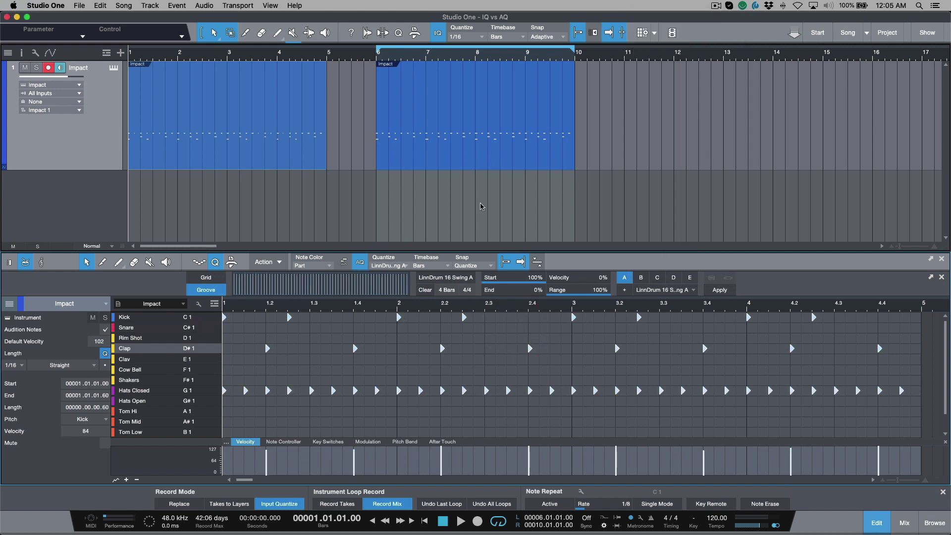
click(488, 156)
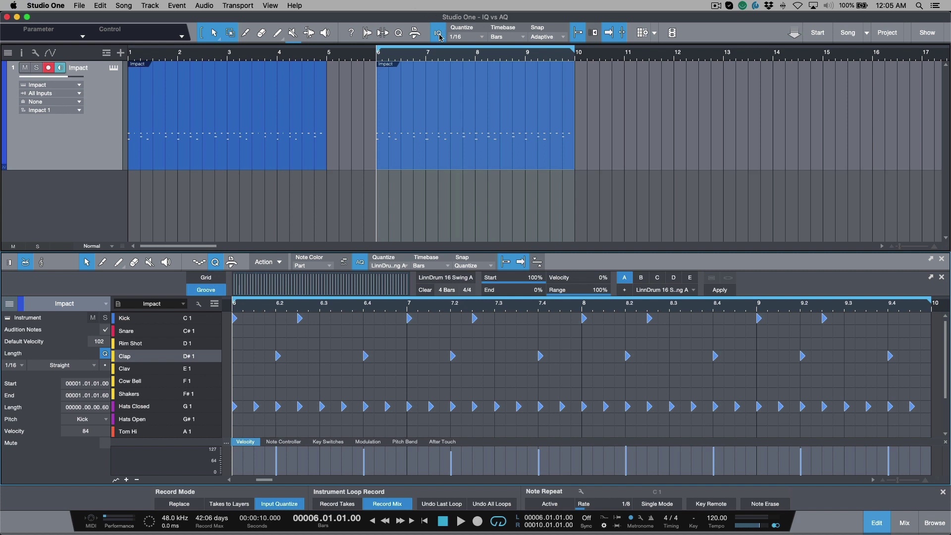
click(481, 154)
click(513, 360)
key(Right)
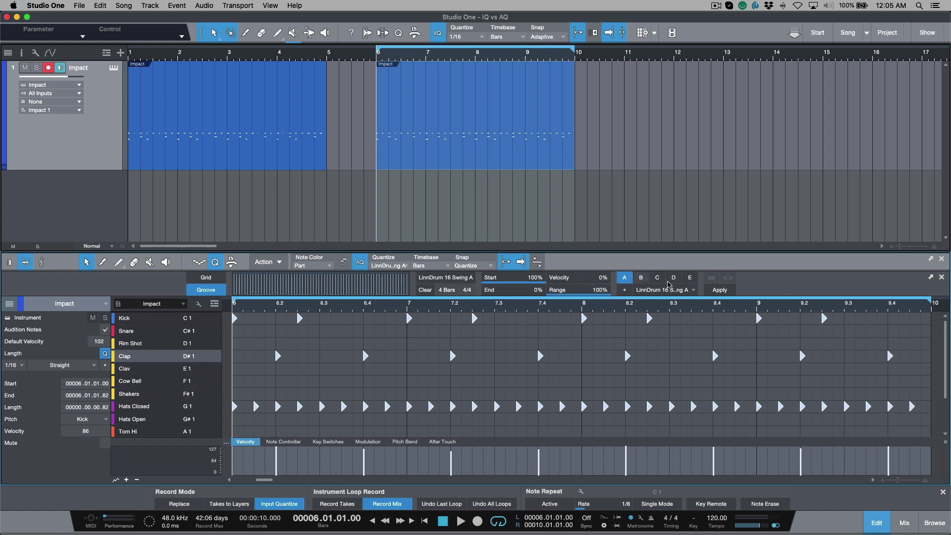
Try LinnDrum 16 Swing E and C grooves, ending on LinnDrum 16 Swing F.
click(692, 291)
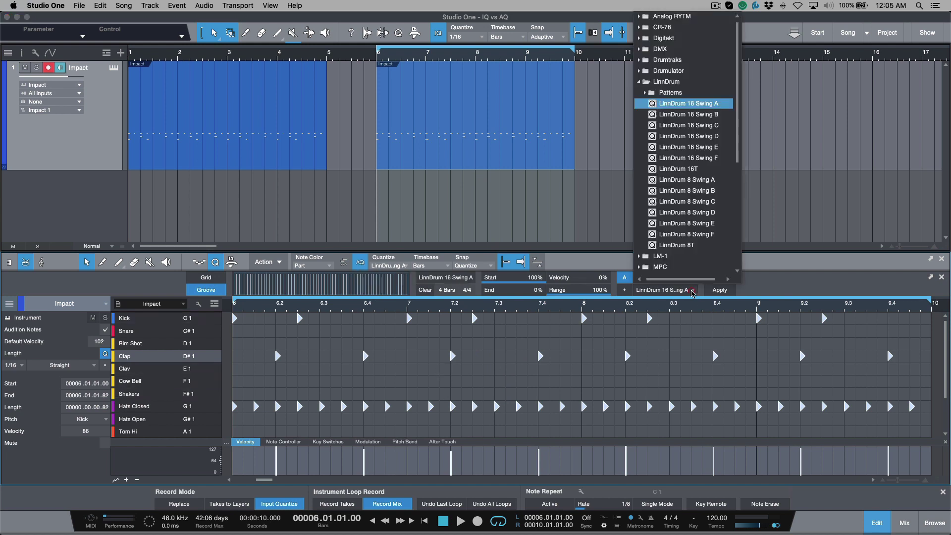
click(692, 150)
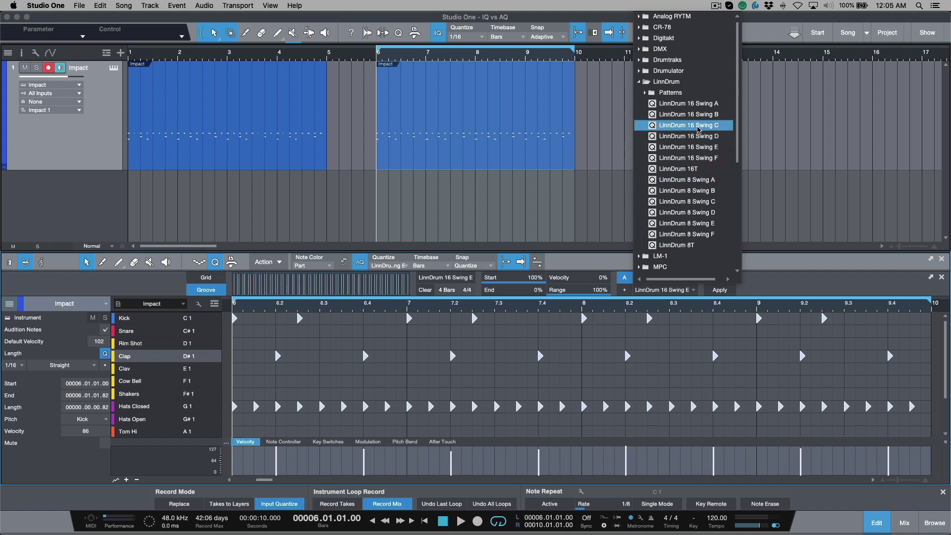
click(698, 126)
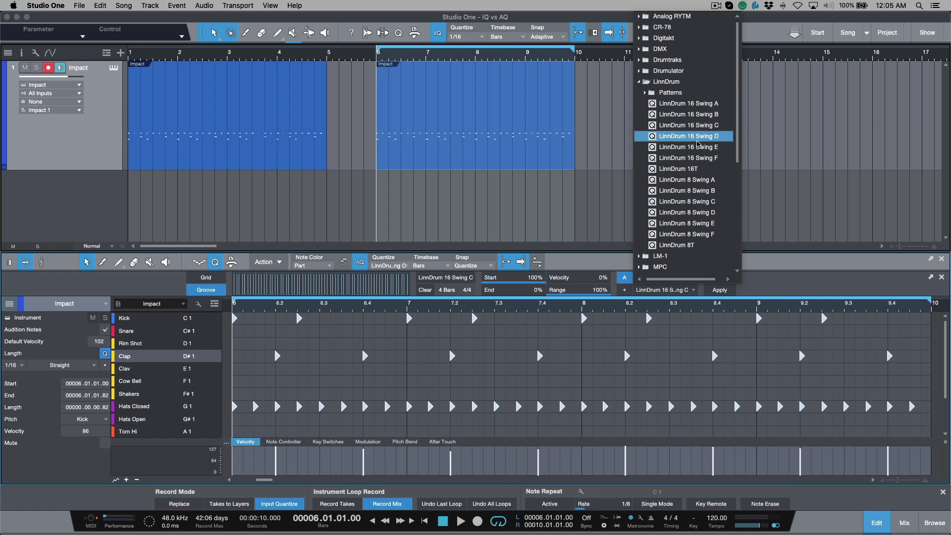
click(697, 158)
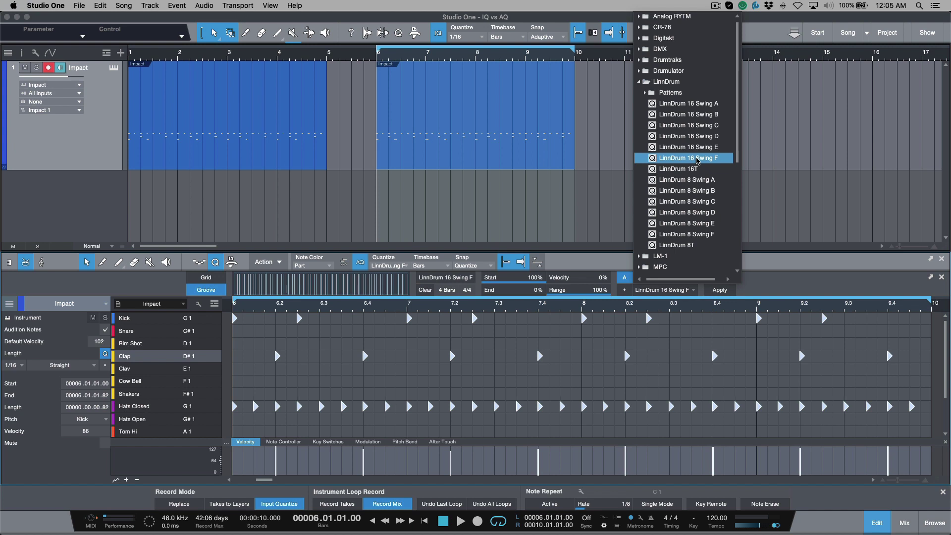
Expand the TR-909 groove folder and apply TR-909 16 Straight, stepping through its presets.
click(699, 82)
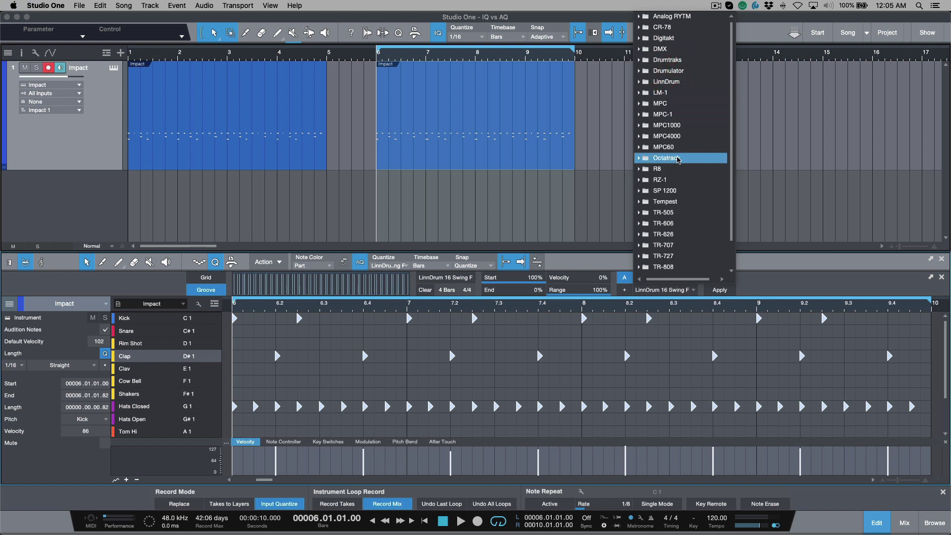
scroll(678, 159, down, 3)
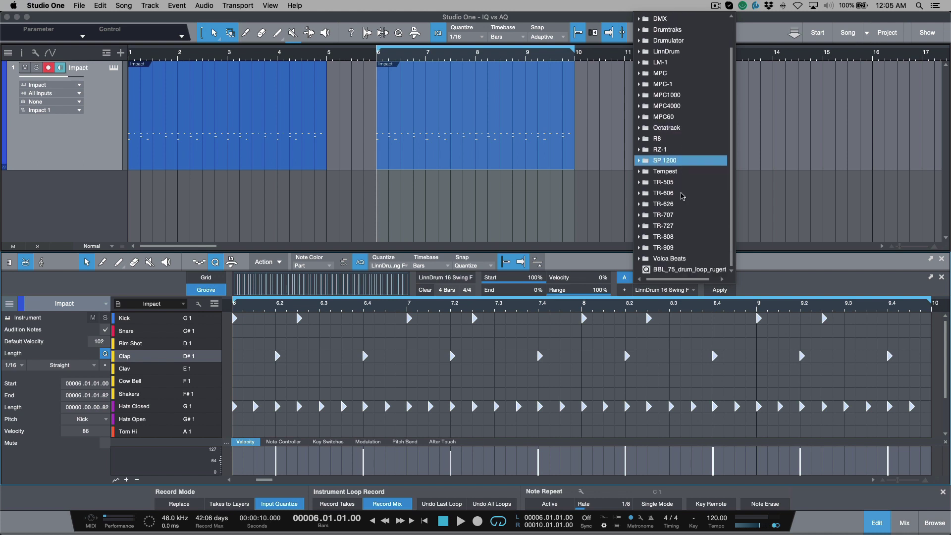
click(678, 248)
scroll(689, 222, down, 2)
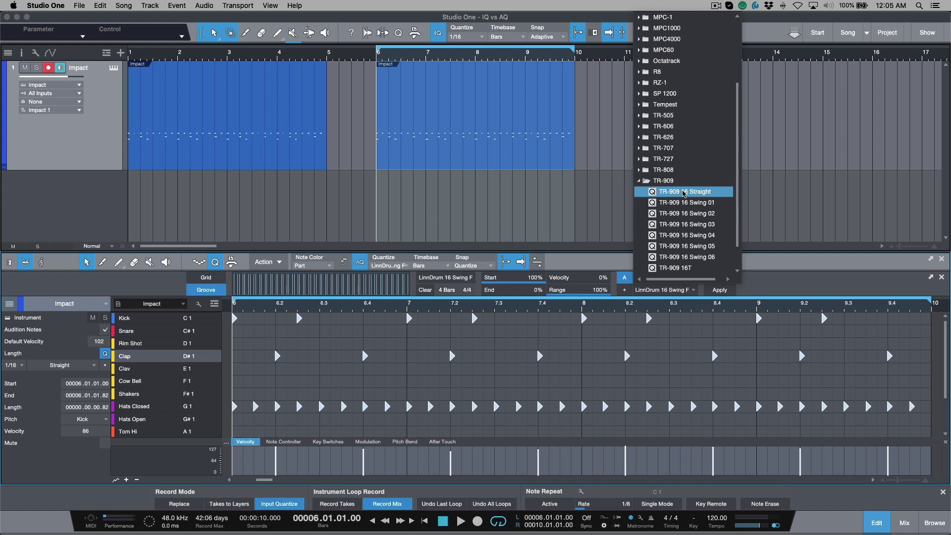
click(684, 192)
key(Down)
key(Down)
key(Down)
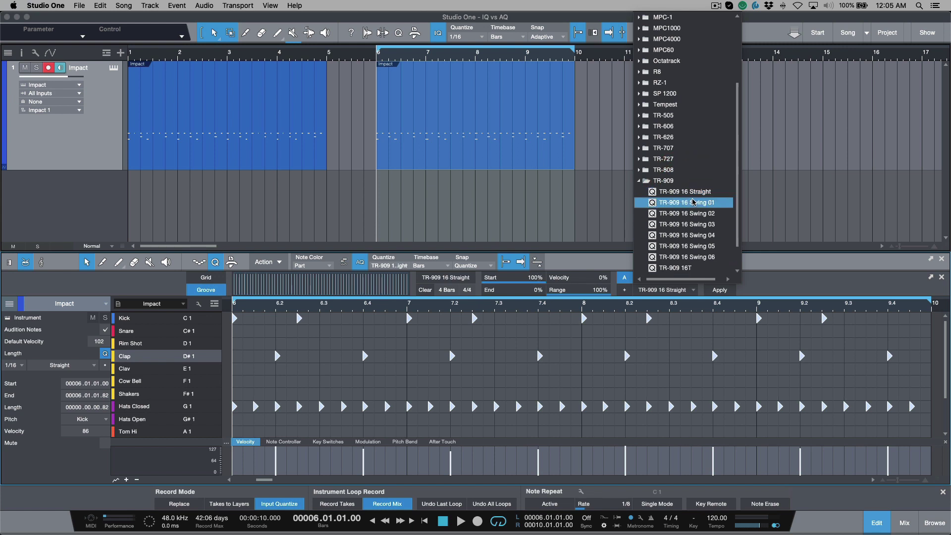
key(Down)
key(Down)
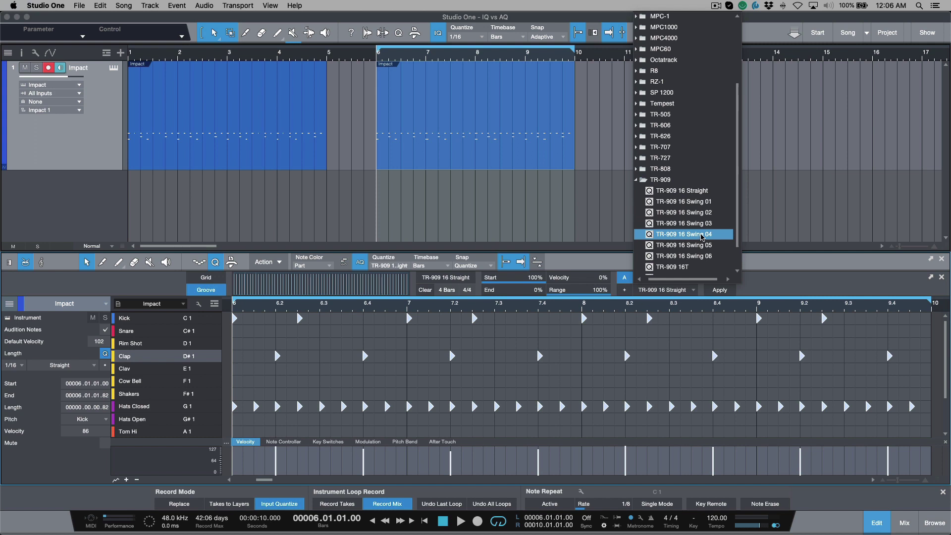
Try TR-909 16 Swing 04, 06, Straight and 03, settle on Swing 04, and turn AQ off.
click(702, 237)
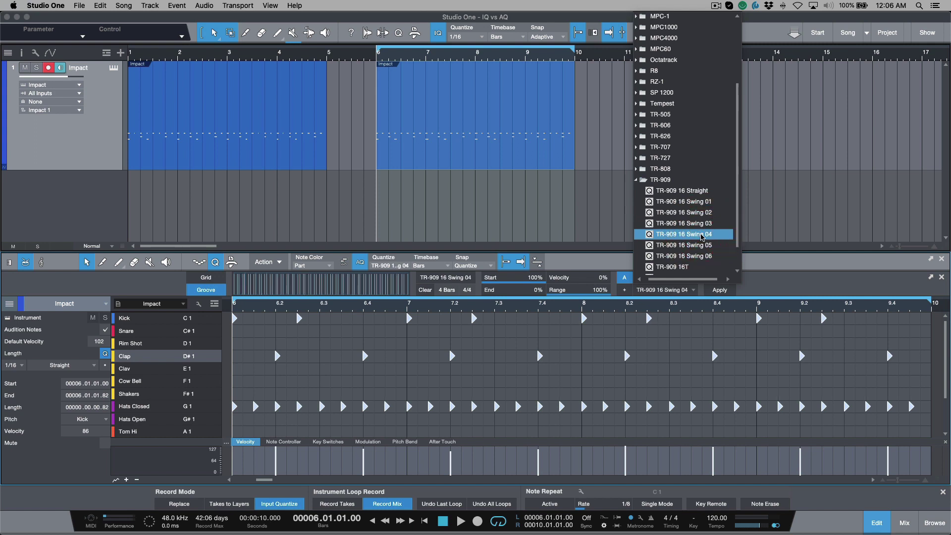
click(701, 256)
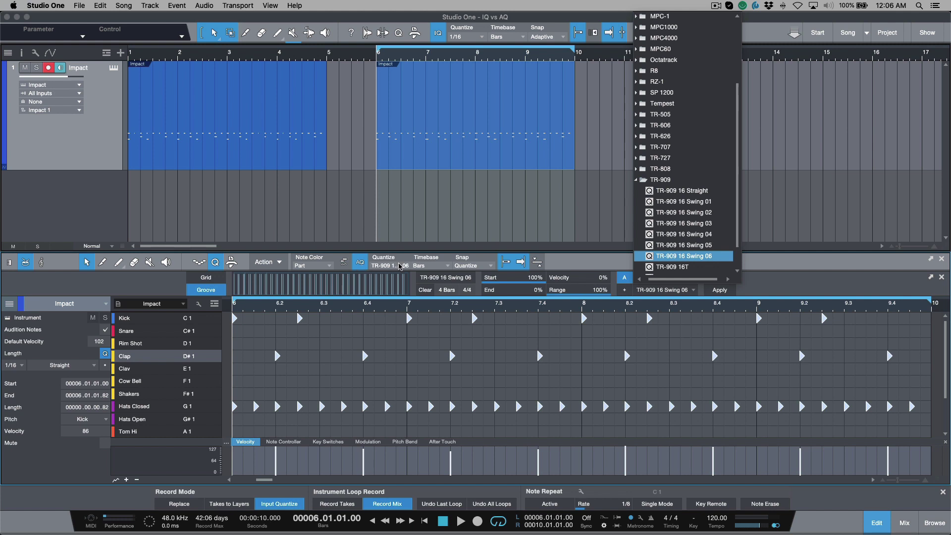
click(663, 190)
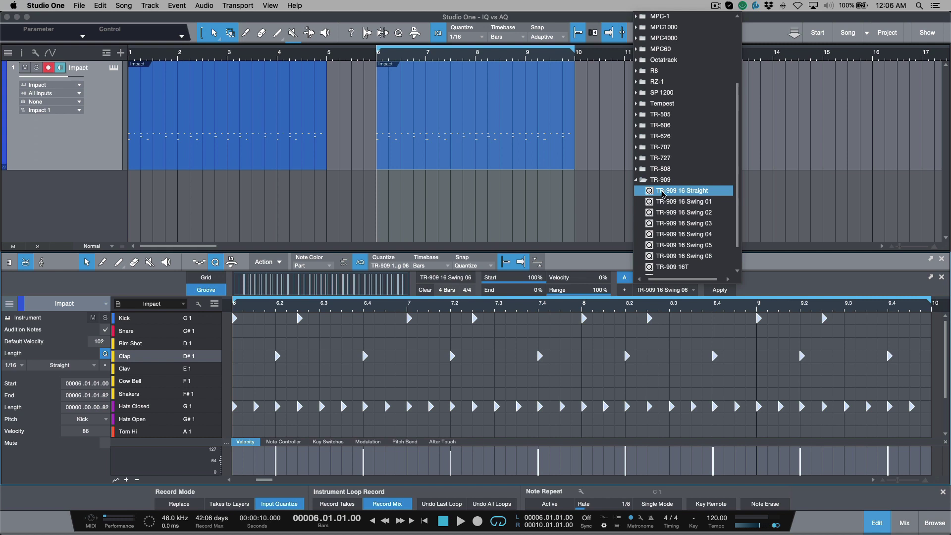
click(676, 224)
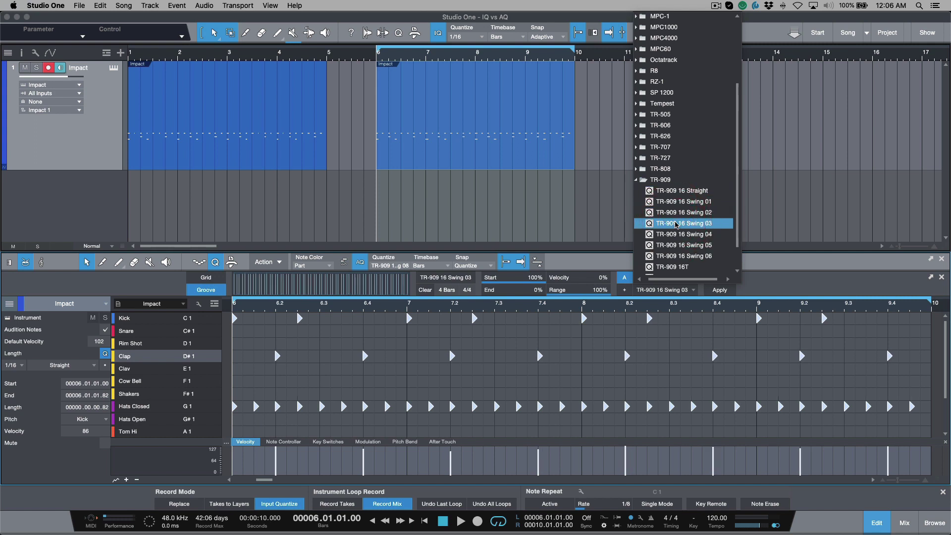
click(677, 235)
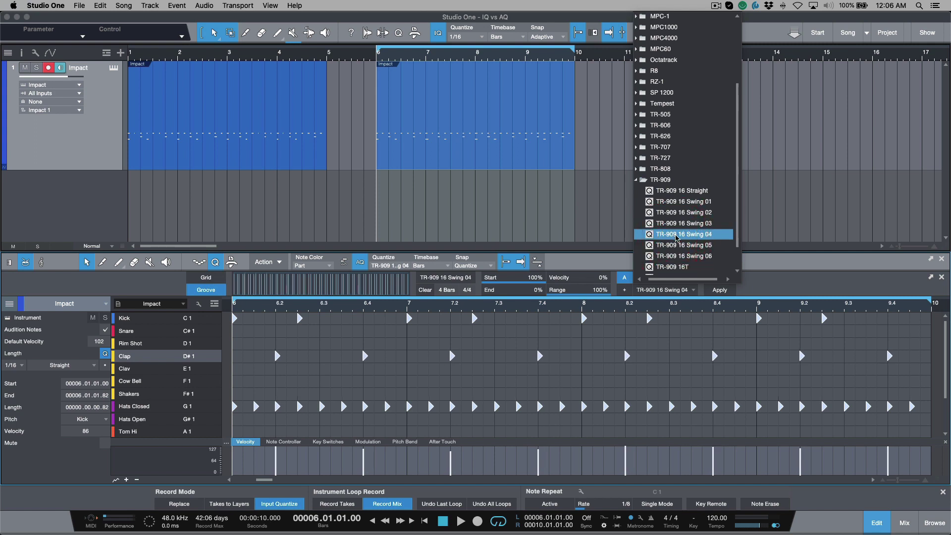
click(789, 266)
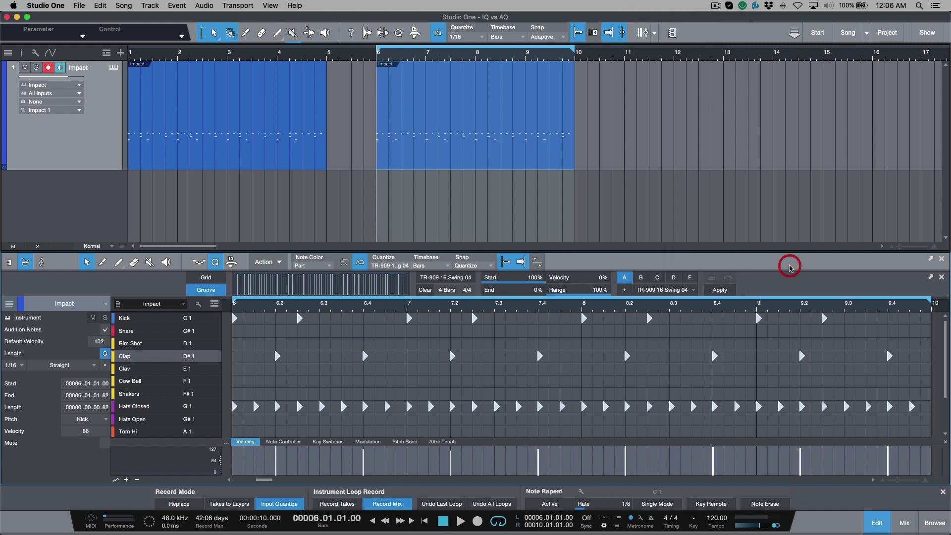
click(360, 263)
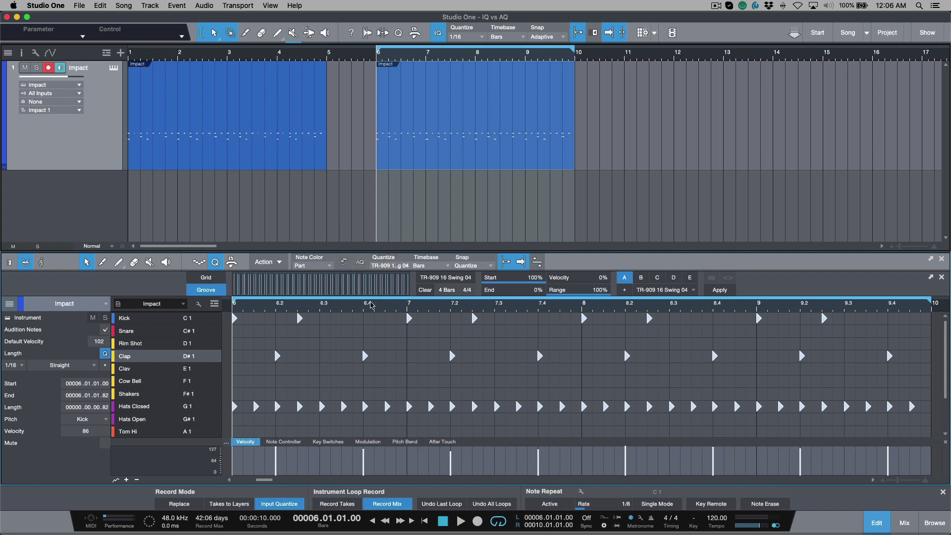
Select all notes in the second part and quantize them to a straight 1/16 grid.
click(281, 264)
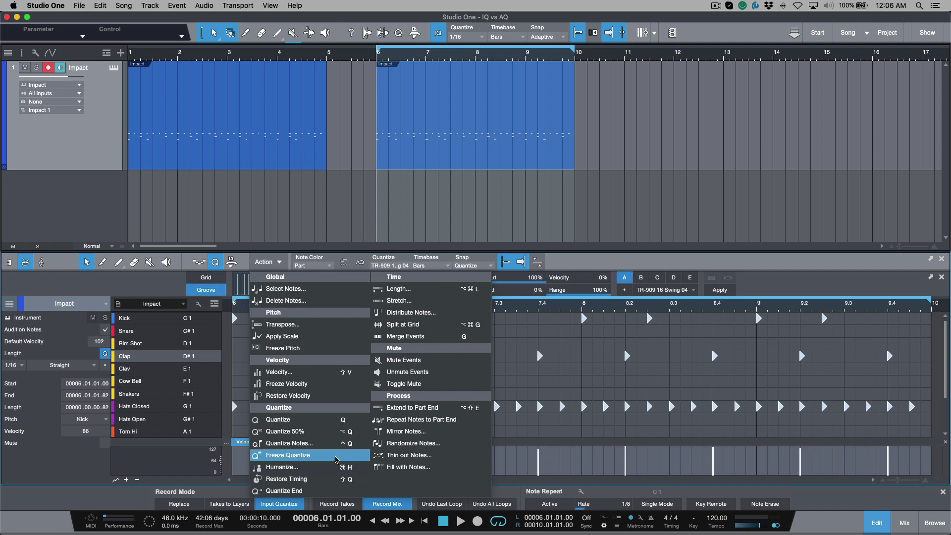
click(556, 365)
click(486, 355)
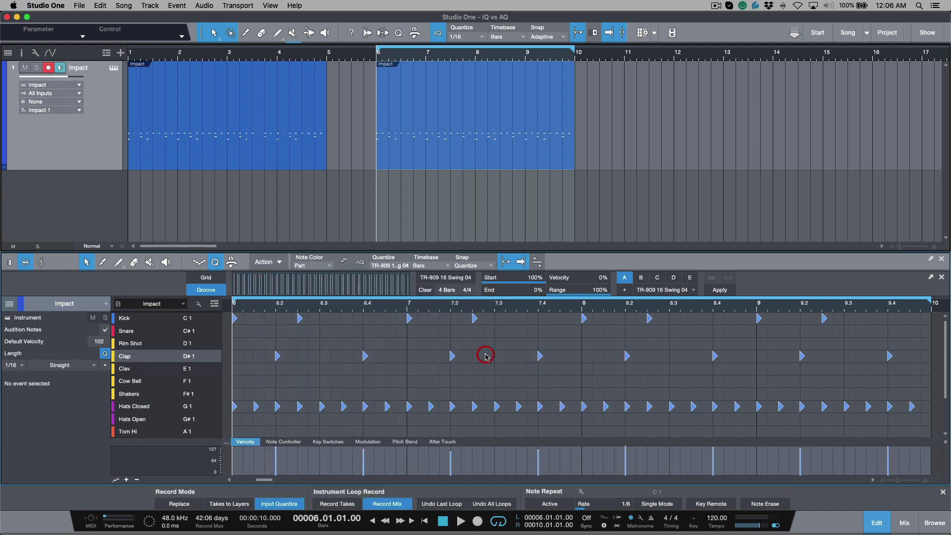
click(485, 356)
scroll(486, 356, left, 1)
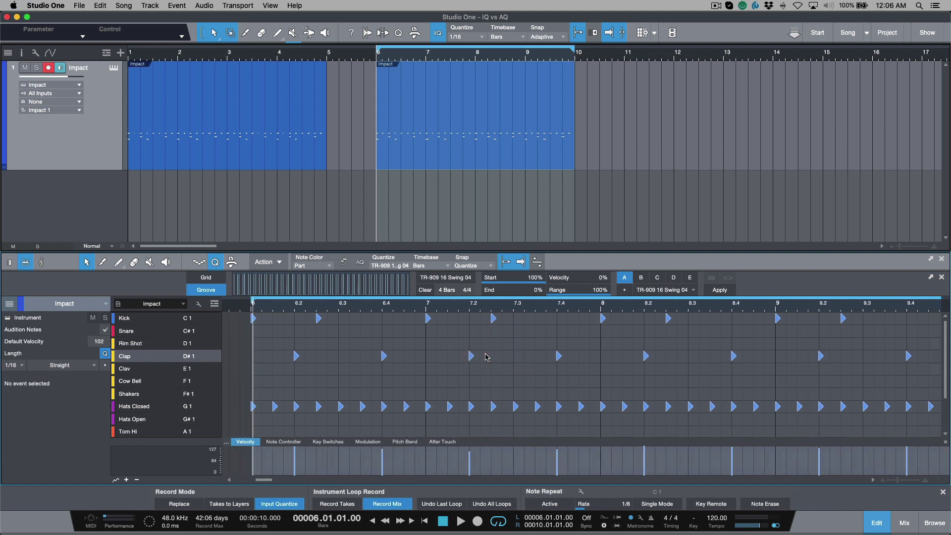
click(484, 355)
key(super+a)
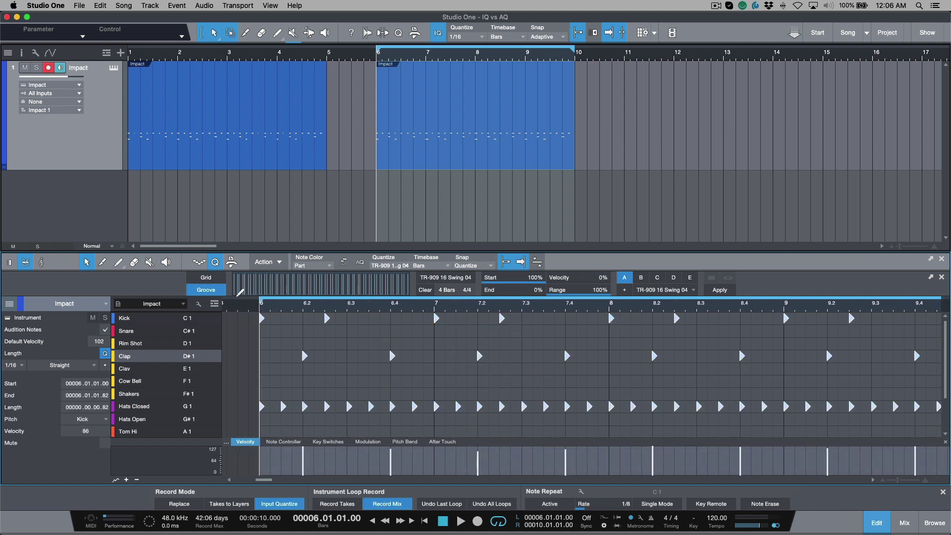
click(205, 277)
click(215, 262)
click(215, 262)
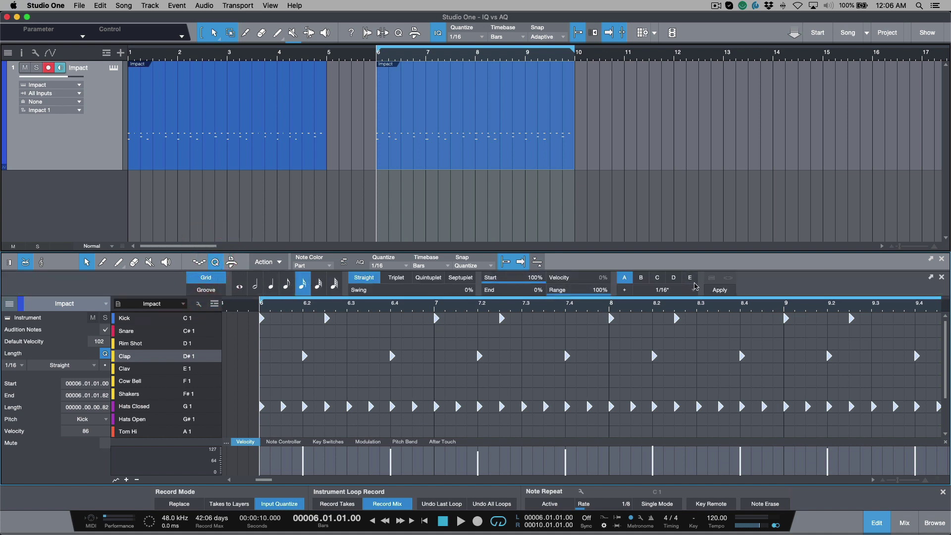
click(719, 291)
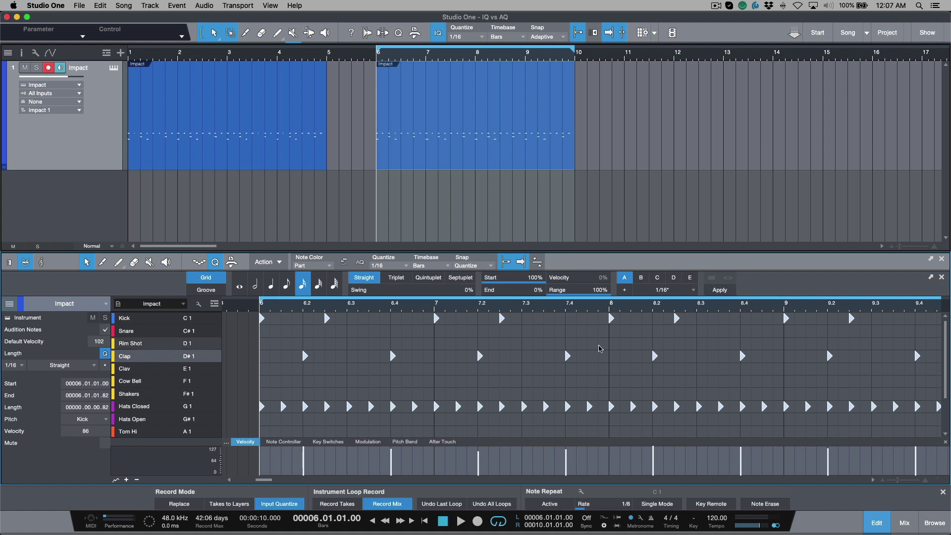
Play back the second Impact part to check the timing, then stop.
click(505, 164)
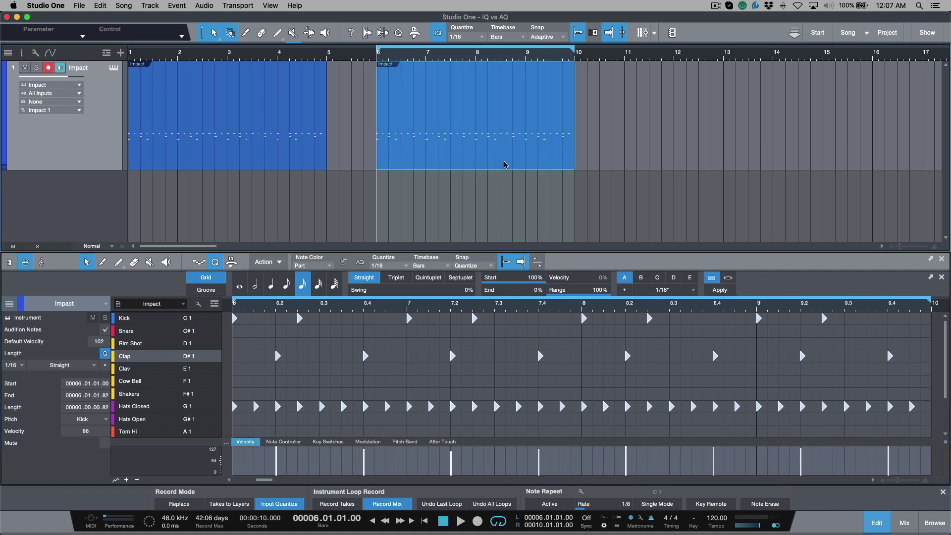
key(space)
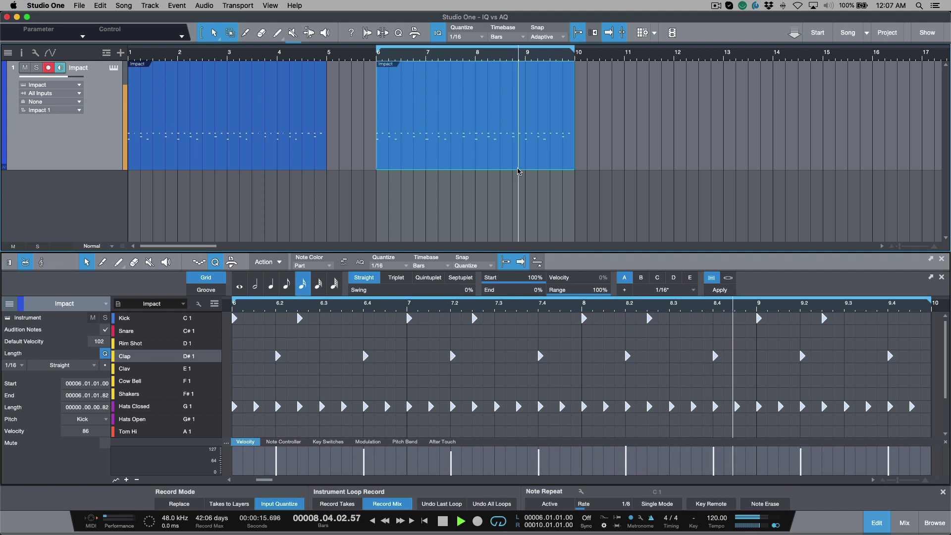
key(space)
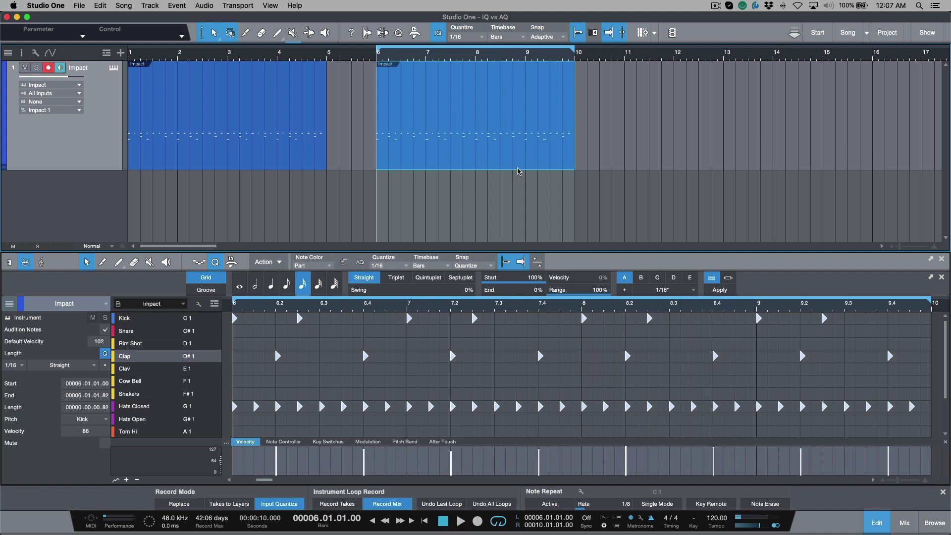
Open Quantize Notes from the Action menu and enable AQ auto quantize.
click(279, 263)
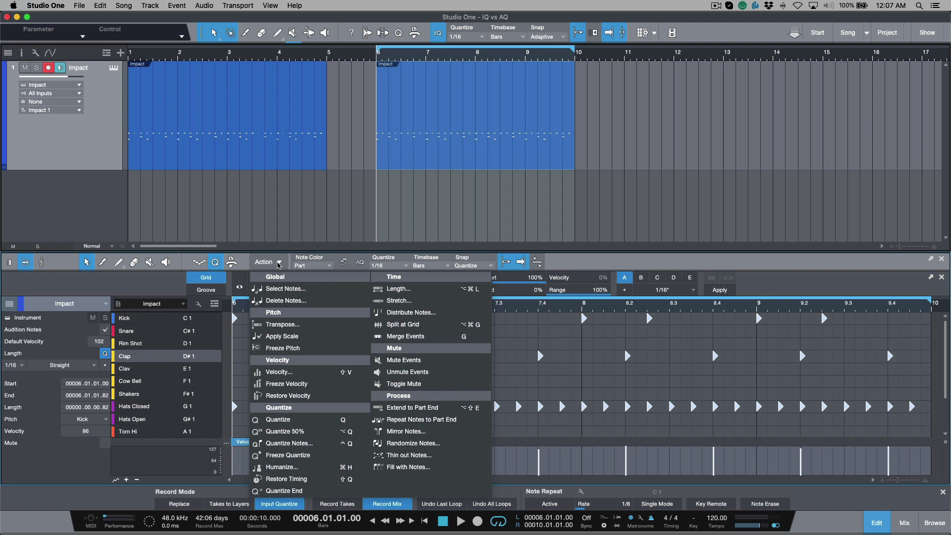
click(317, 444)
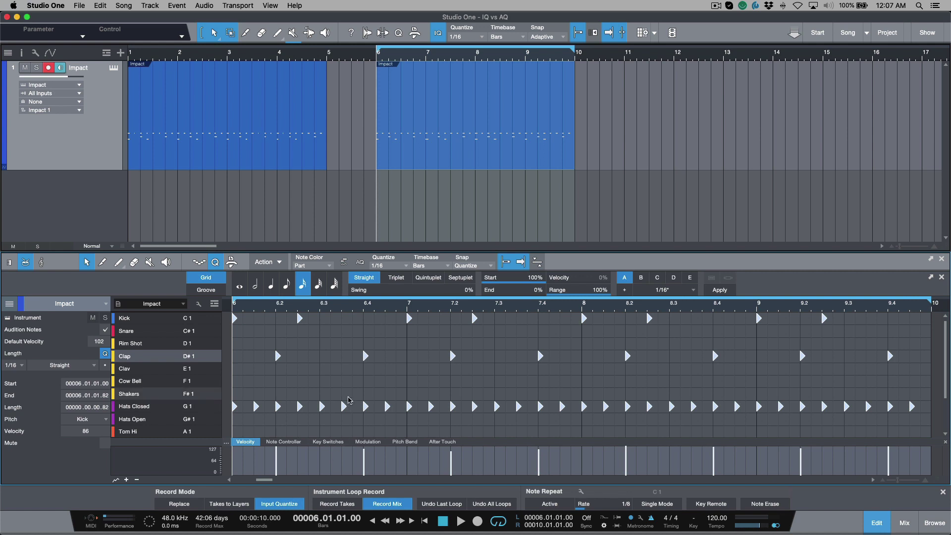
click(360, 262)
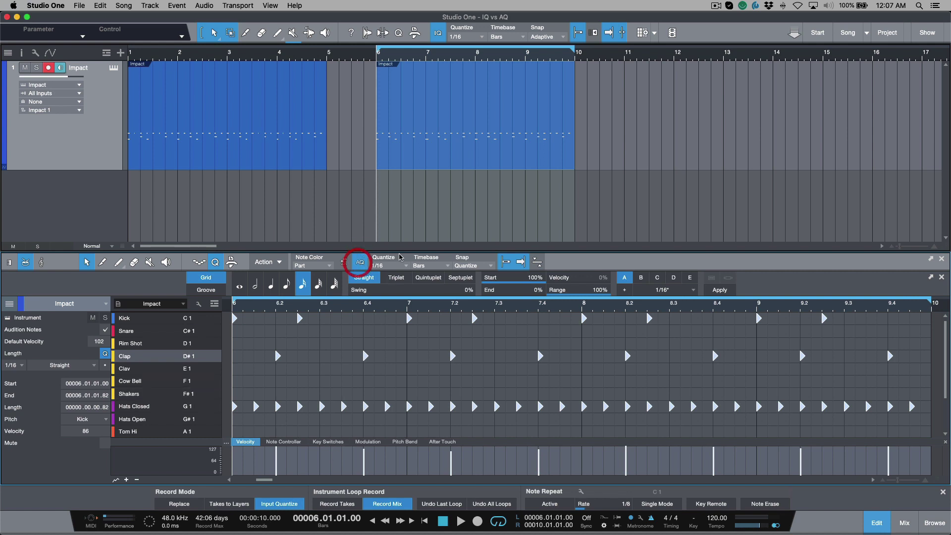
Audition MPC 1000 16 Swing 70 through 75 grooves, apply Swing 75 and start playback.
click(691, 291)
double_click(687, 217)
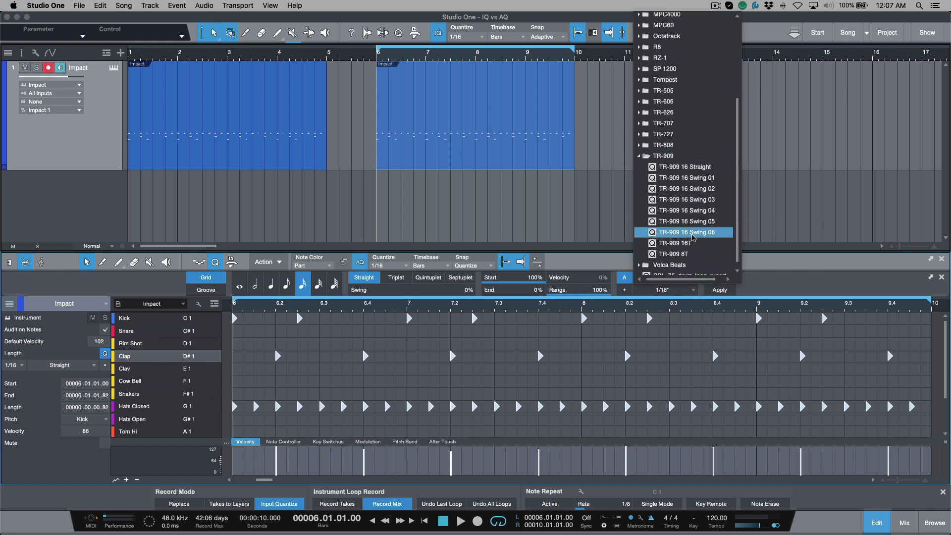
double_click(676, 157)
scroll(683, 189, up, 5)
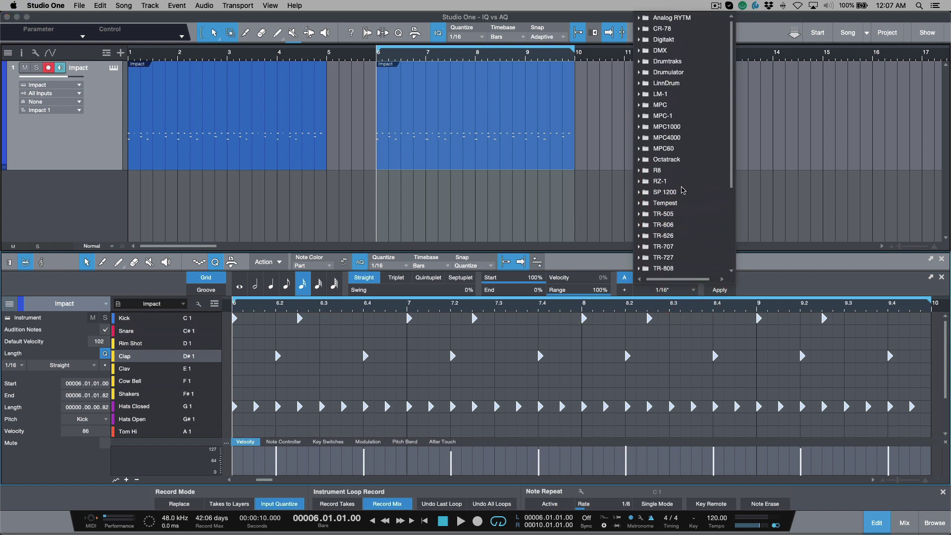
double_click(678, 127)
click(678, 215)
scroll(678, 217, down, 5)
click(692, 206)
click(692, 215)
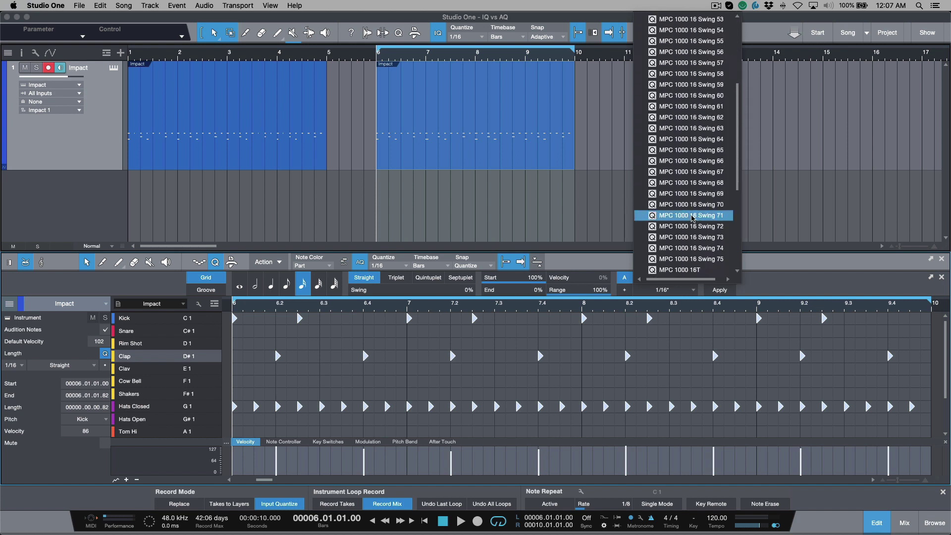
click(692, 237)
click(692, 259)
double_click(692, 260)
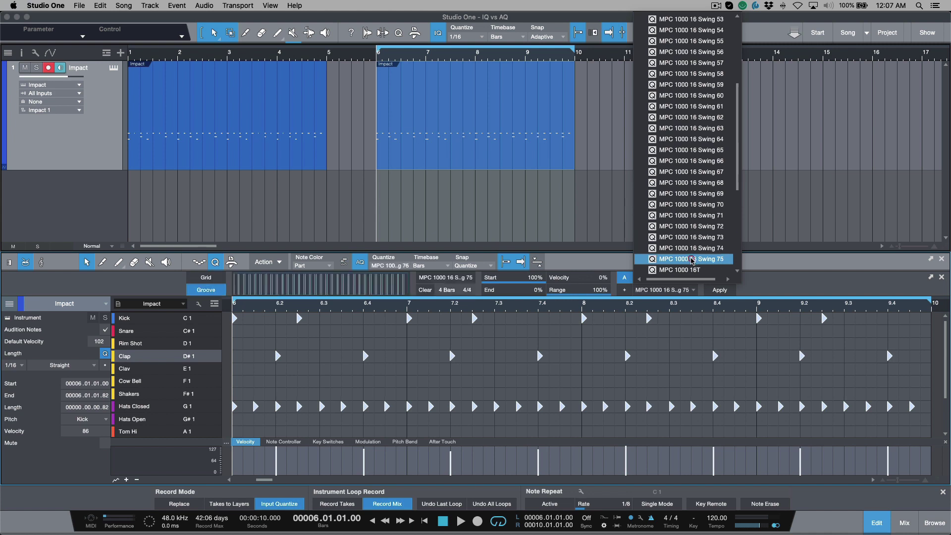
key(space)
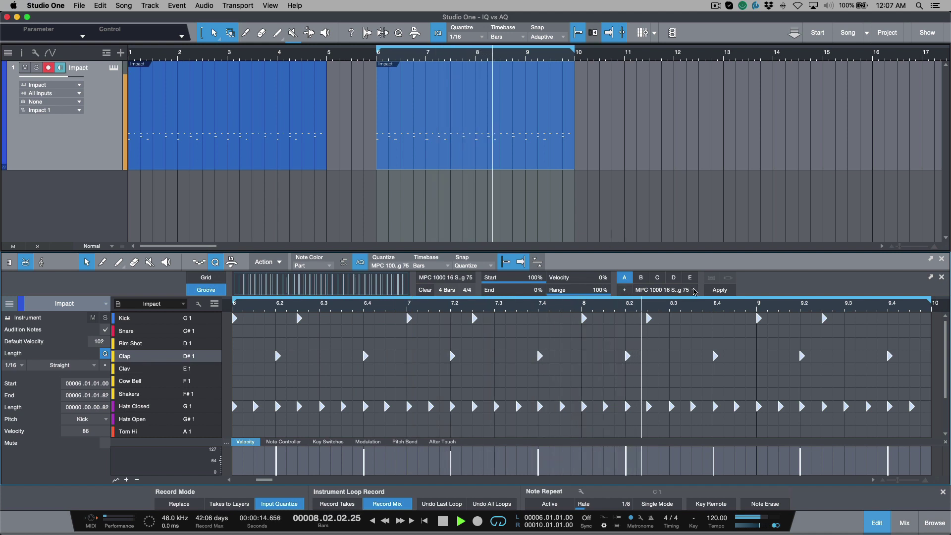
Try MPC 1000 16 Swing 74, then LM-1 16 Swing 50 through 70 grooves during playback.
click(666, 290)
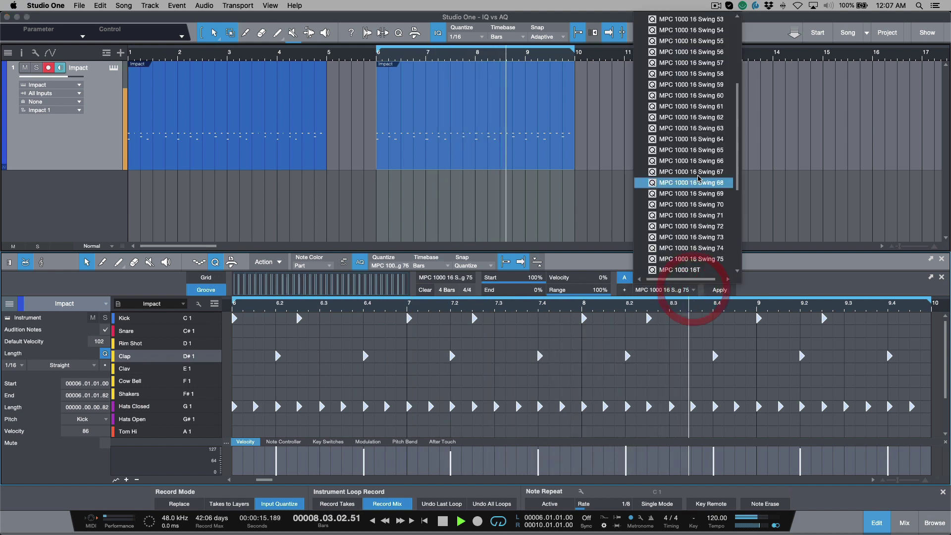
click(696, 248)
key(Up)
key(Up)
key(Up)
key(Up)
key(Up)
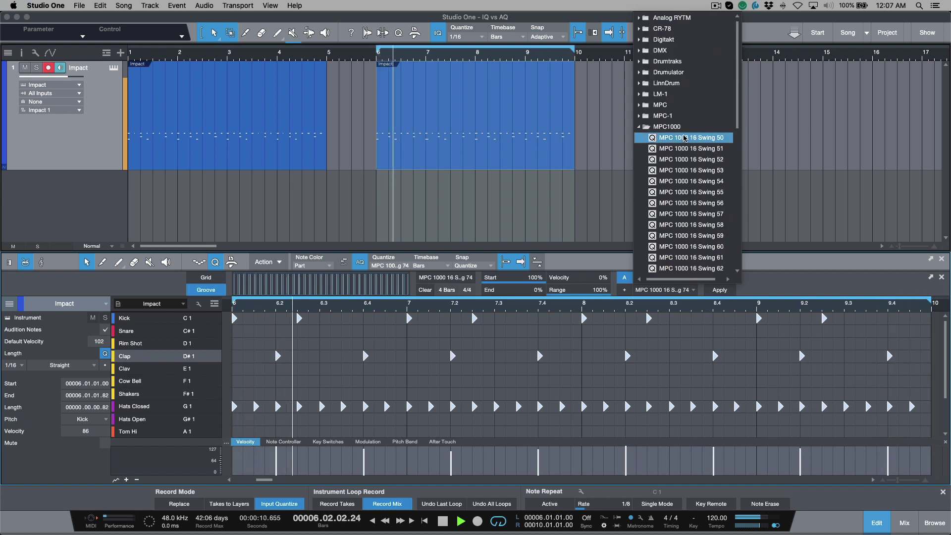
key(Left)
key(Down)
key(Down)
key(Up)
key(Up)
key(Up)
key(Up)
key(Up)
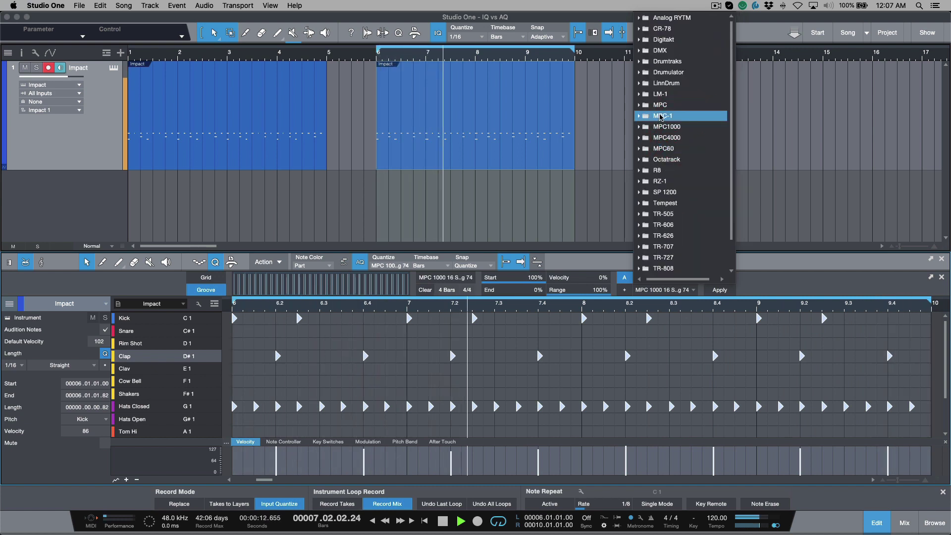
click(666, 94)
click(668, 104)
click(669, 116)
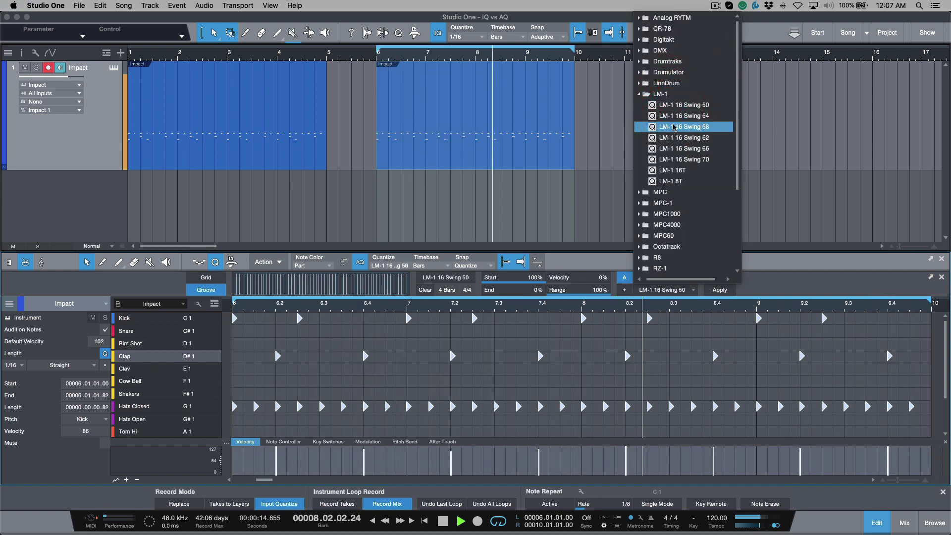
click(672, 126)
click(673, 138)
click(678, 159)
click(678, 148)
key(Left)
click(688, 94)
Run through LinnDrum 16 and 8 Swing grooves, keep LinnDrum 8 Swing C, then stop playback.
key(Up)
click(682, 84)
click(686, 104)
click(690, 148)
click(693, 159)
click(693, 180)
click(695, 191)
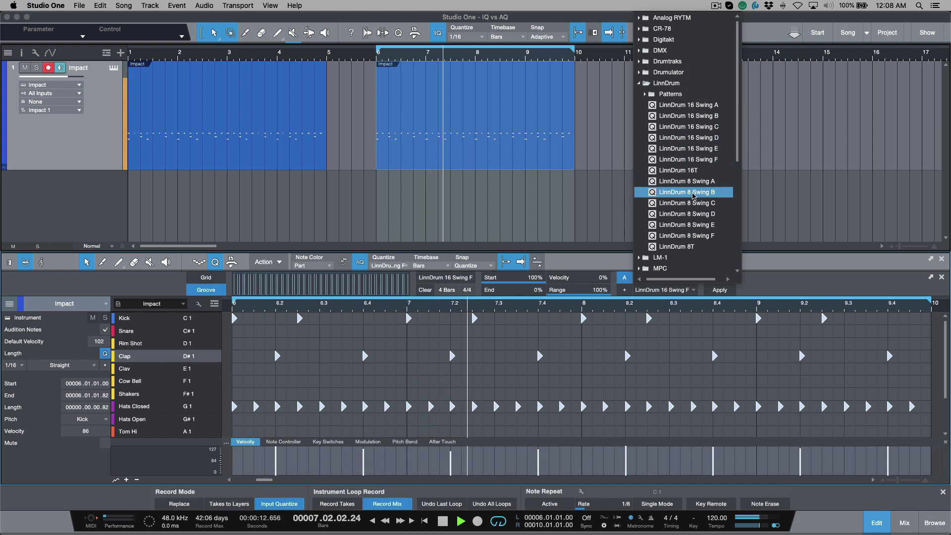
click(695, 203)
click(697, 214)
click(696, 225)
click(695, 247)
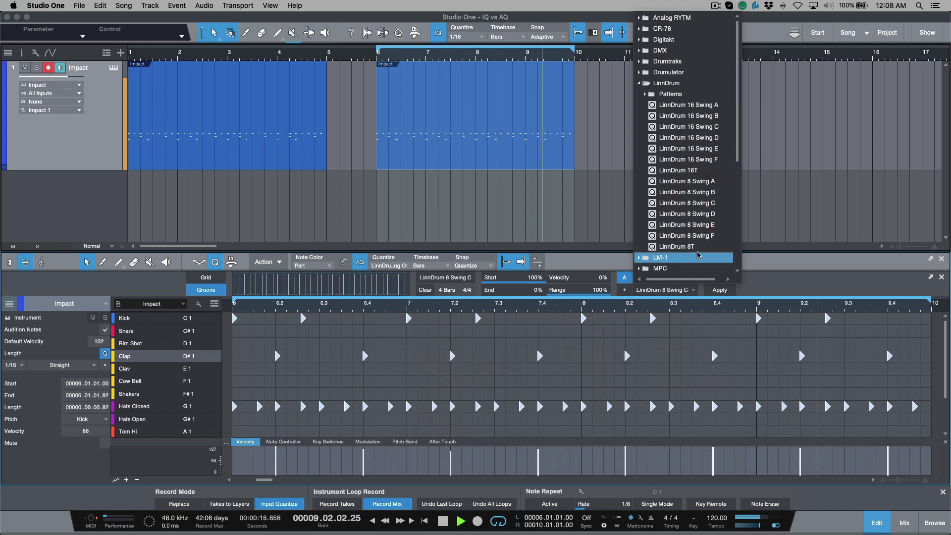
click(803, 257)
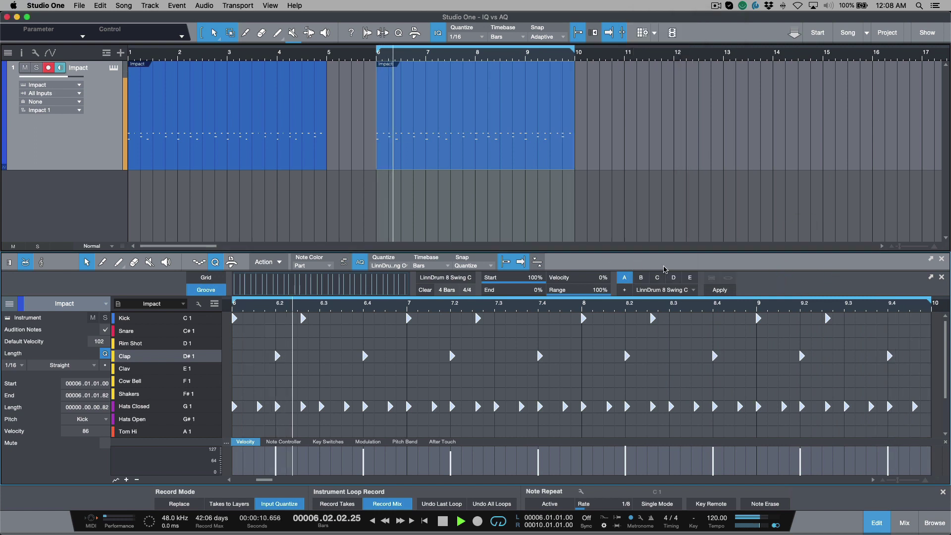
key(space)
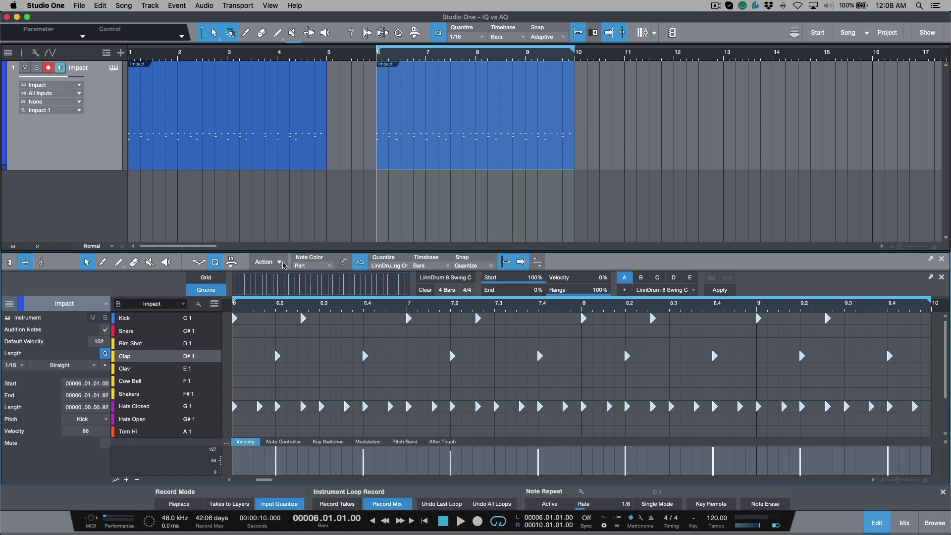
Restore the Impact drum notes from swing to straight timing, then play back to check.
click(281, 264)
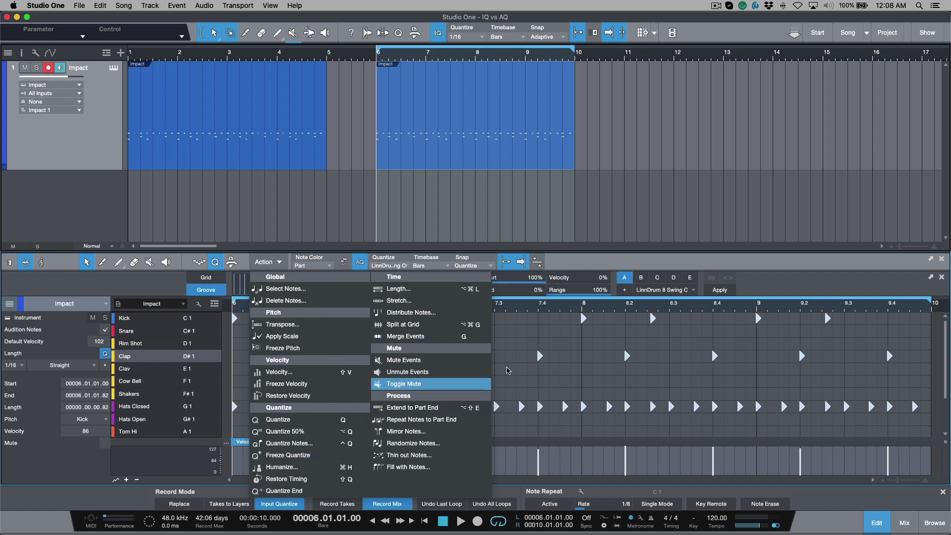
click(507, 369)
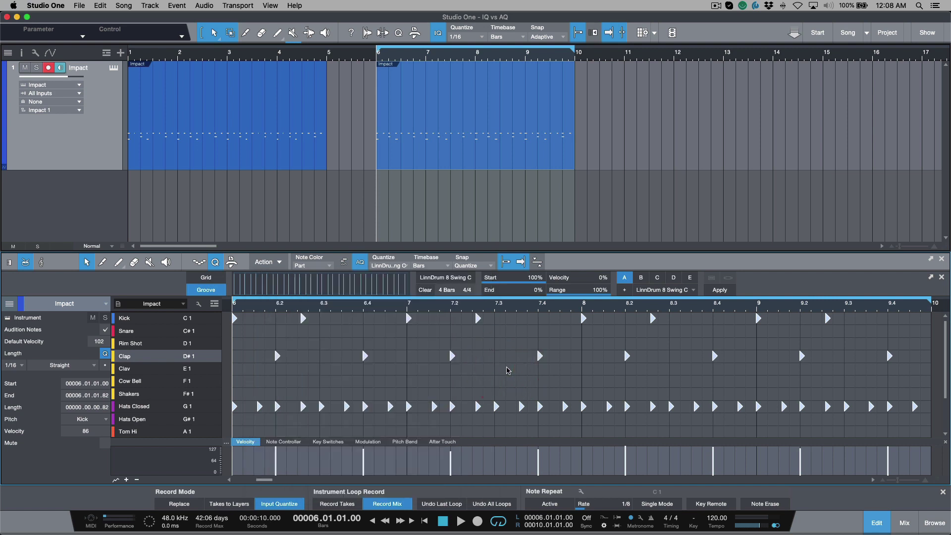
key(alt+shift+q)
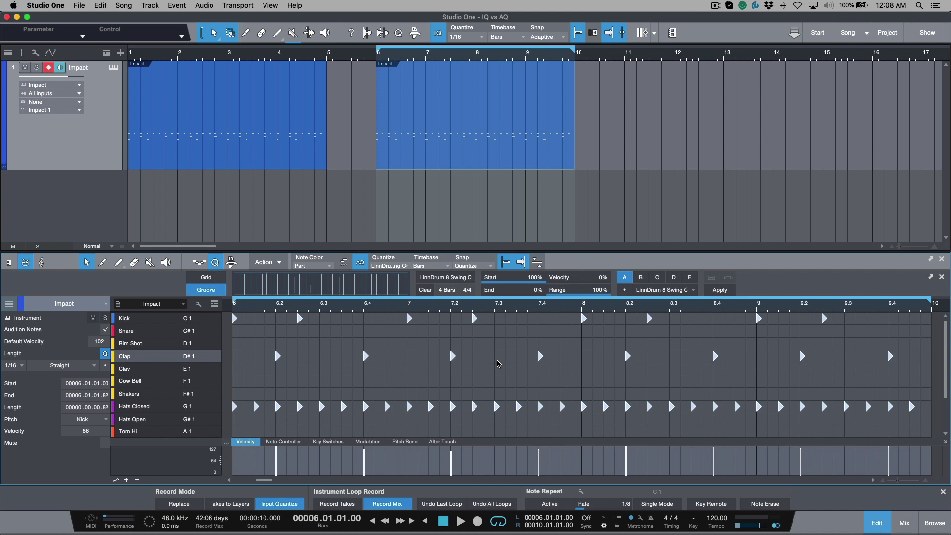
key(space)
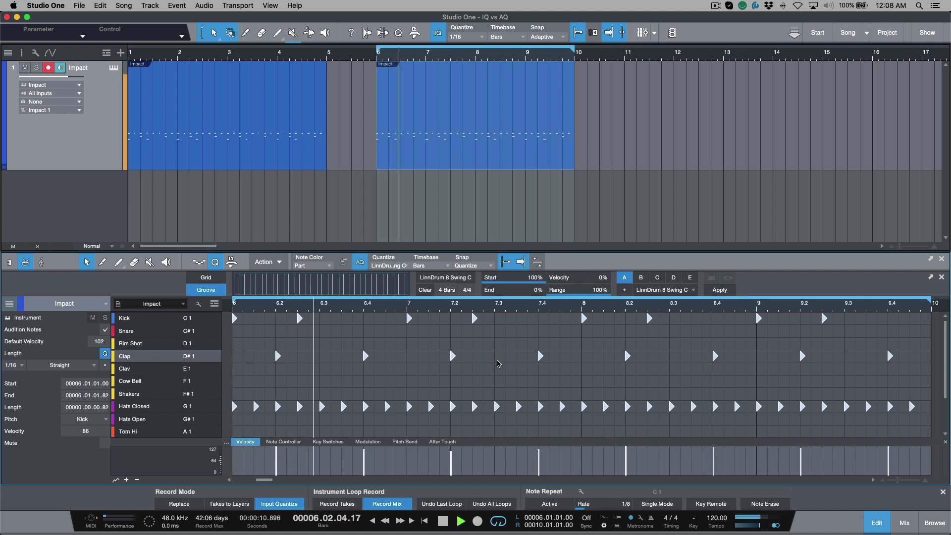
key(space)
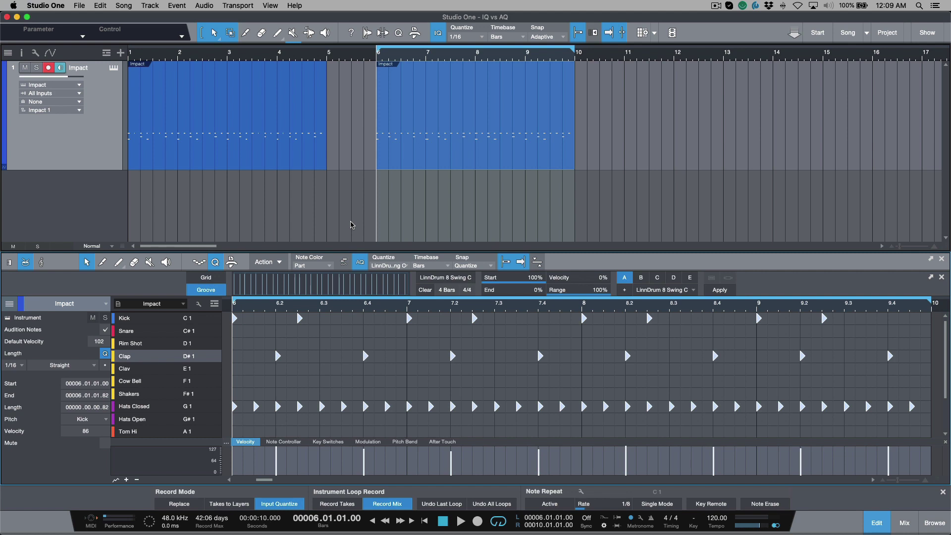
Alt-drag a copy of the bar 6–10 drum part to bar 11 and select the copy.
click(461, 146)
drag(446, 158, 693, 153)
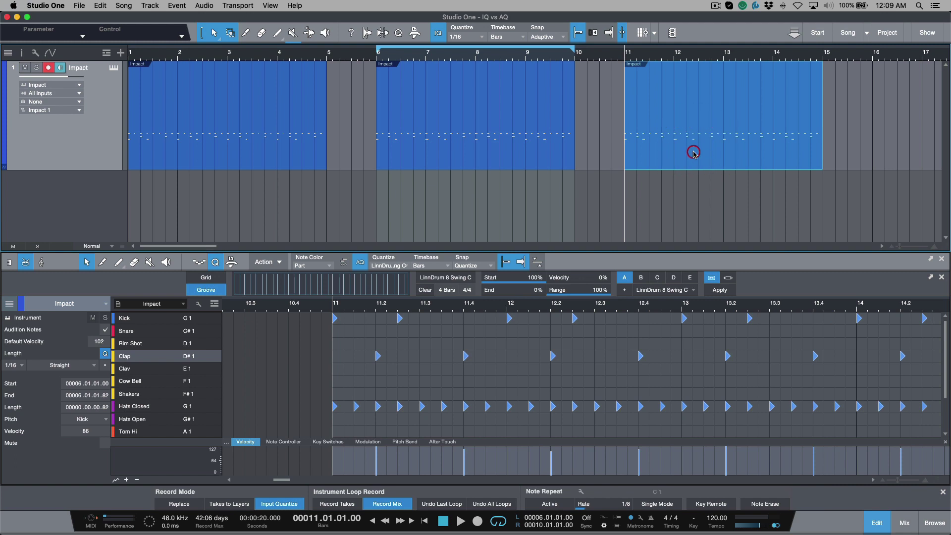
click(467, 149)
click(678, 120)
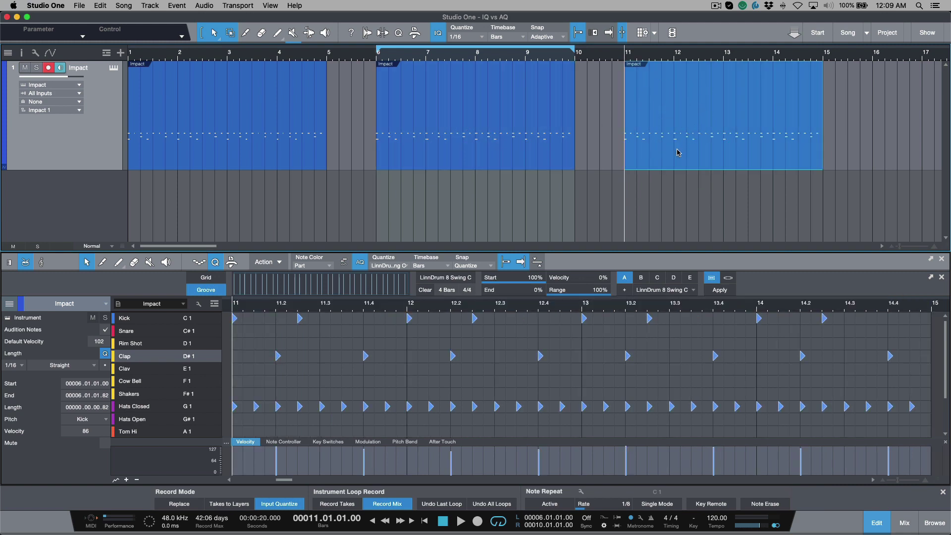
Rename the copied part to 'Impact-Original' by appending '-Original', then deselect it.
key(F2)
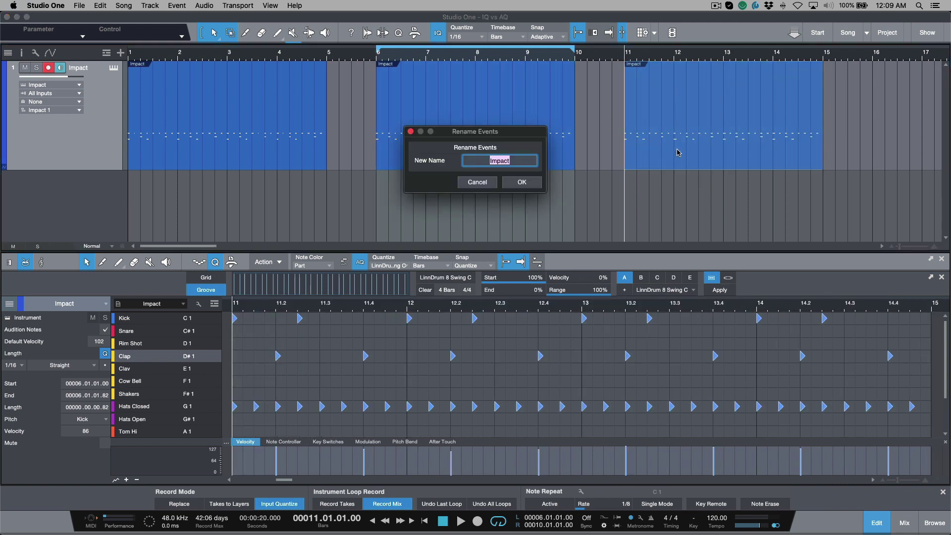
key(Right)
text(-Original)
key(Return)
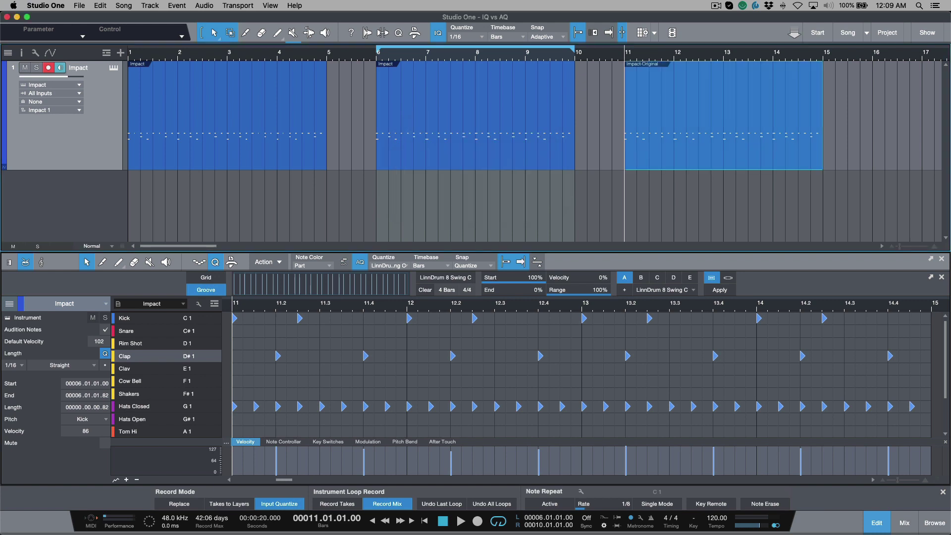
click(596, 157)
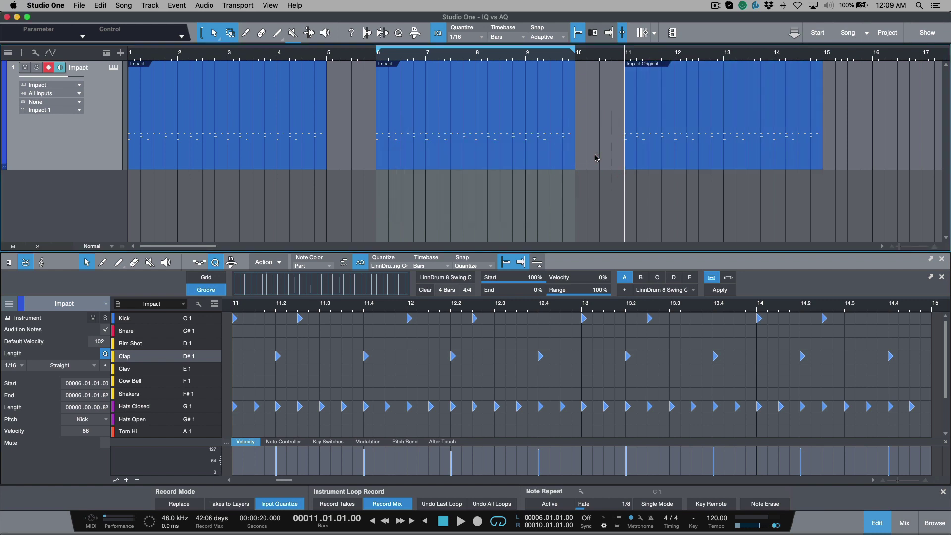